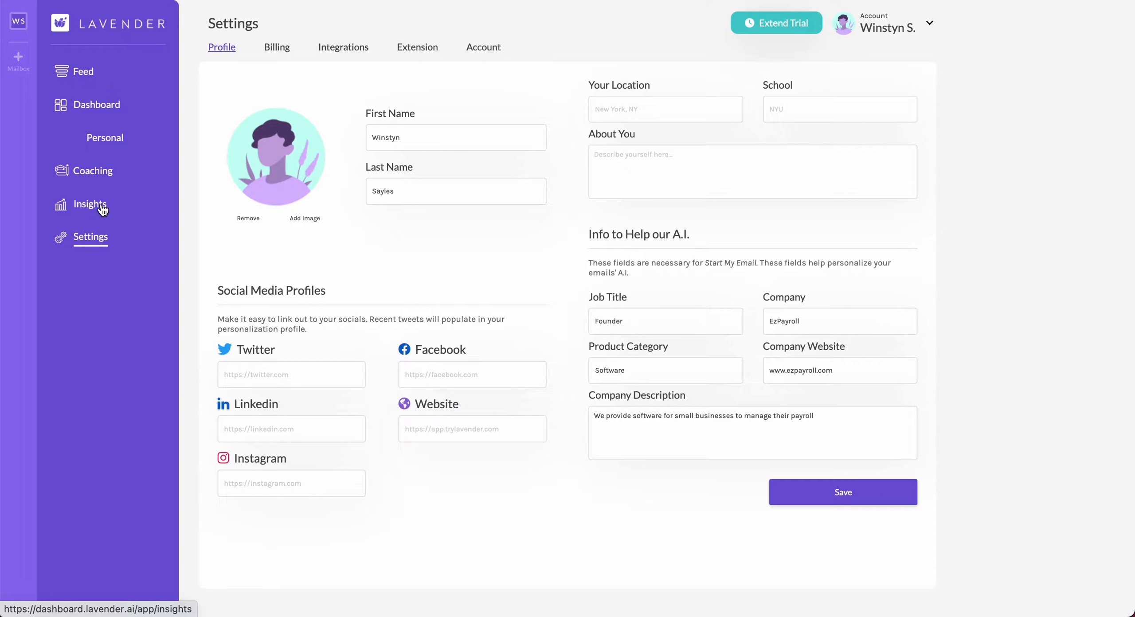
Open Lavender's Insights page showing the 95 (A) Email Score target for cold emails.
{"action": "left_click", "coordinate": [102, 209]}
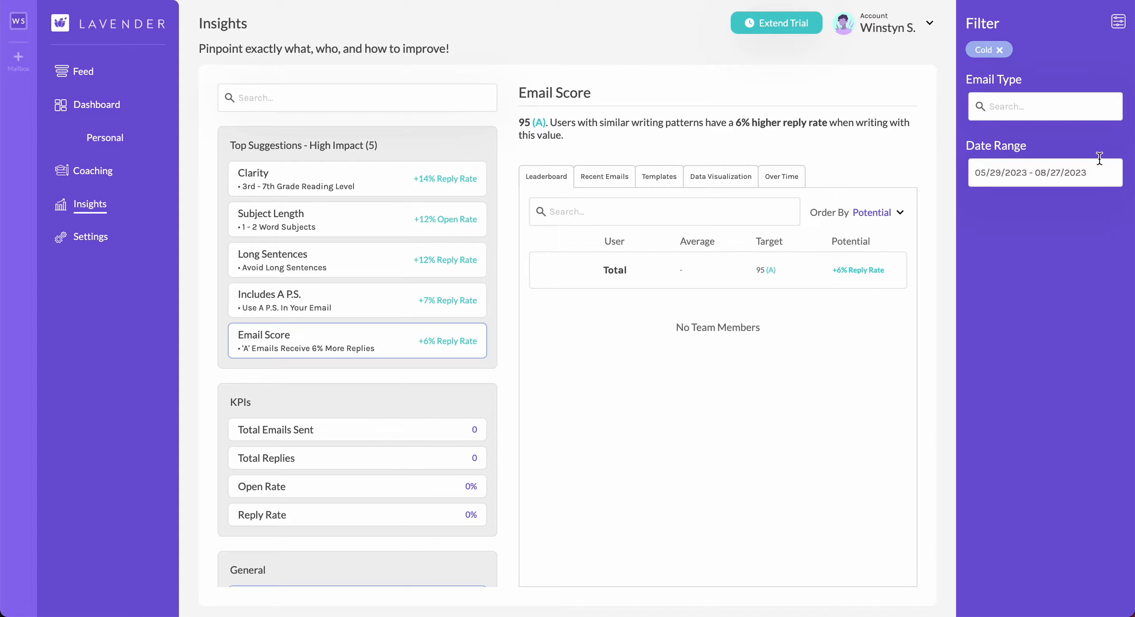
Browse between the Coaching Studio and personal dashboard, then open the cold-email Feed.
{"action": "left_click", "coordinate": [76, 176]}
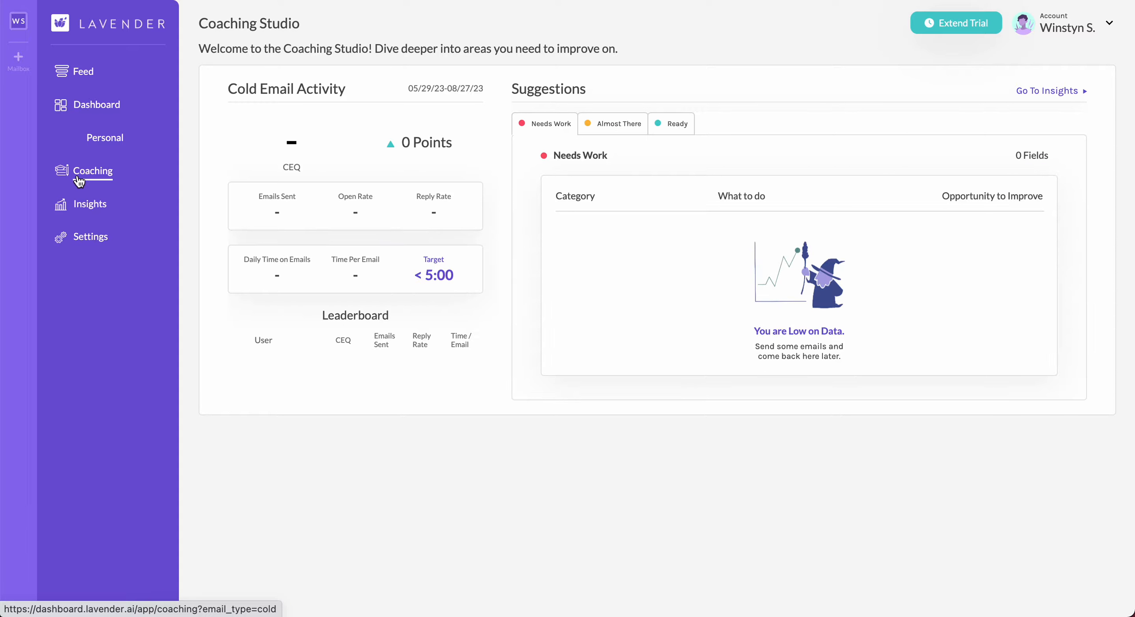
{"action": "left_click", "coordinate": [103, 114]}
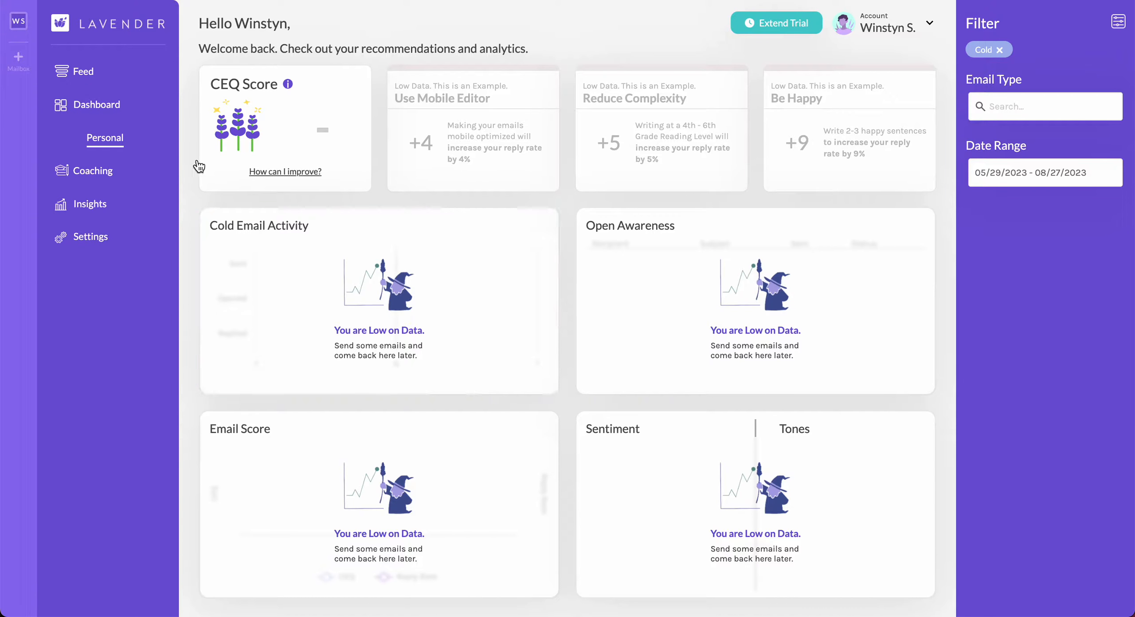
{"action": "left_click", "coordinate": [96, 172]}
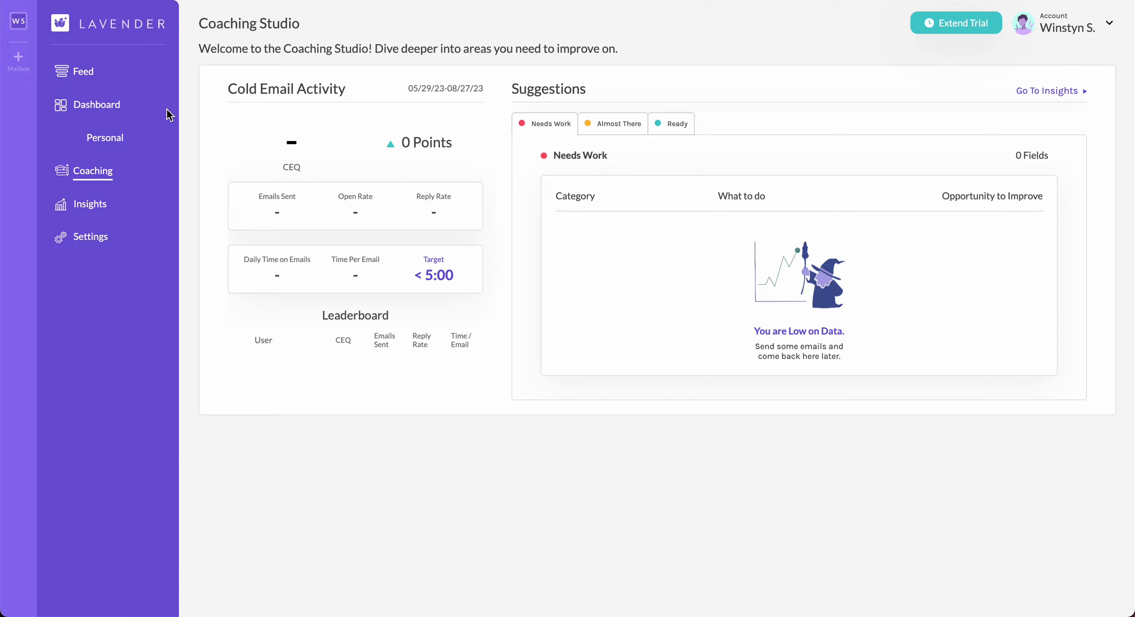
{"action": "left_click", "coordinate": [105, 106]}
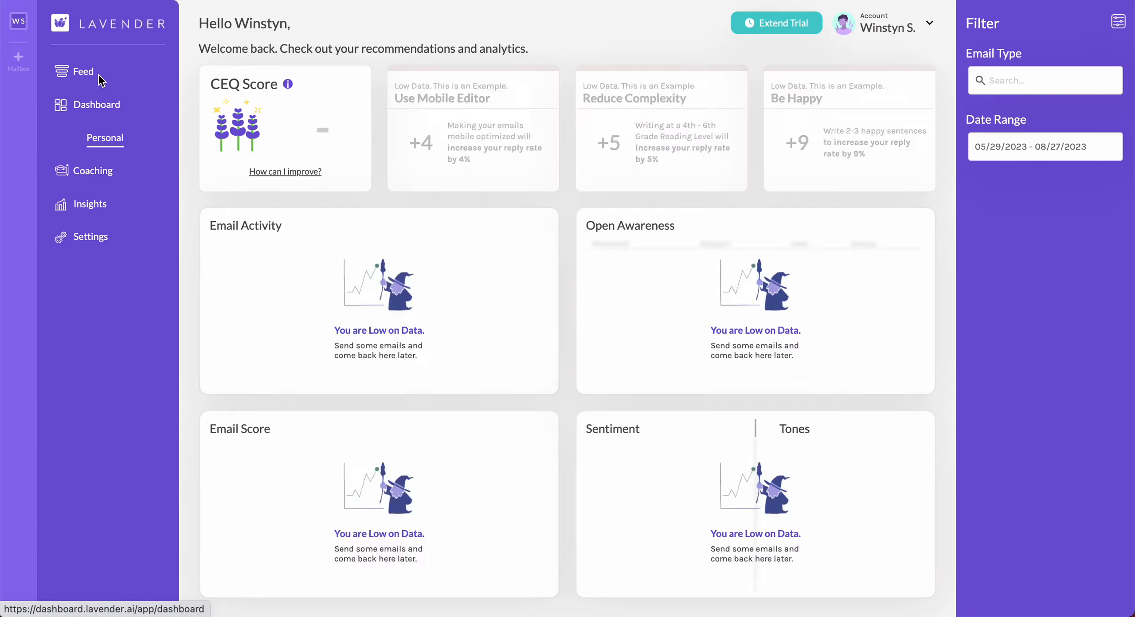
{"action": "left_click", "coordinate": [93, 72]}
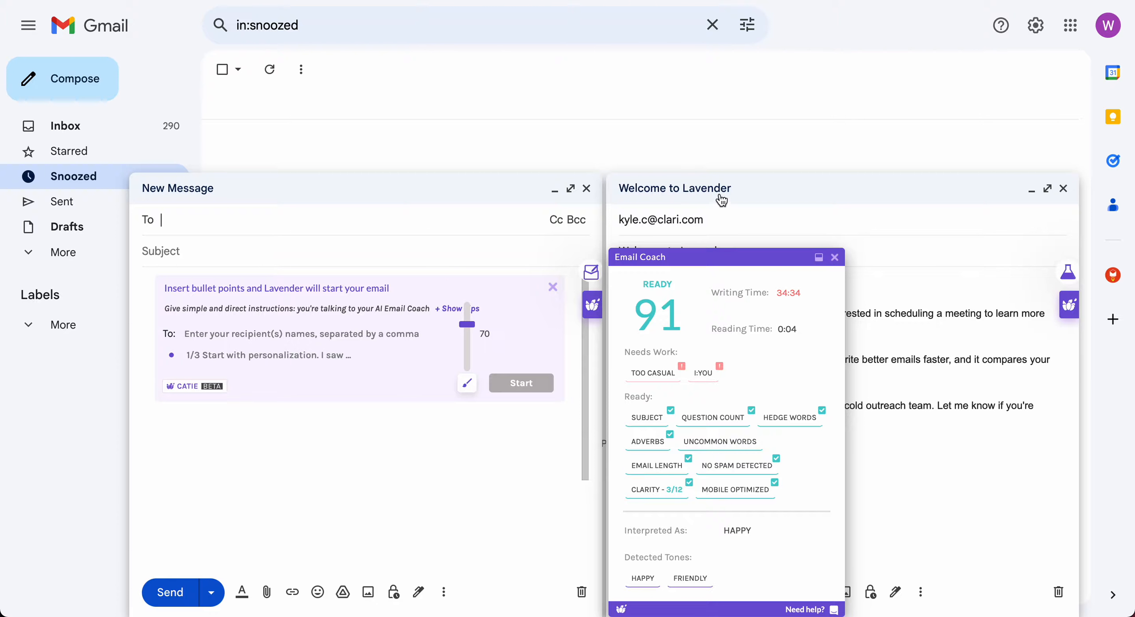
Minimize the Welcome to Lavender draft, close the Email Coach scorecard, and focus the new message body.
{"action": "left_click", "coordinate": [734, 196]}
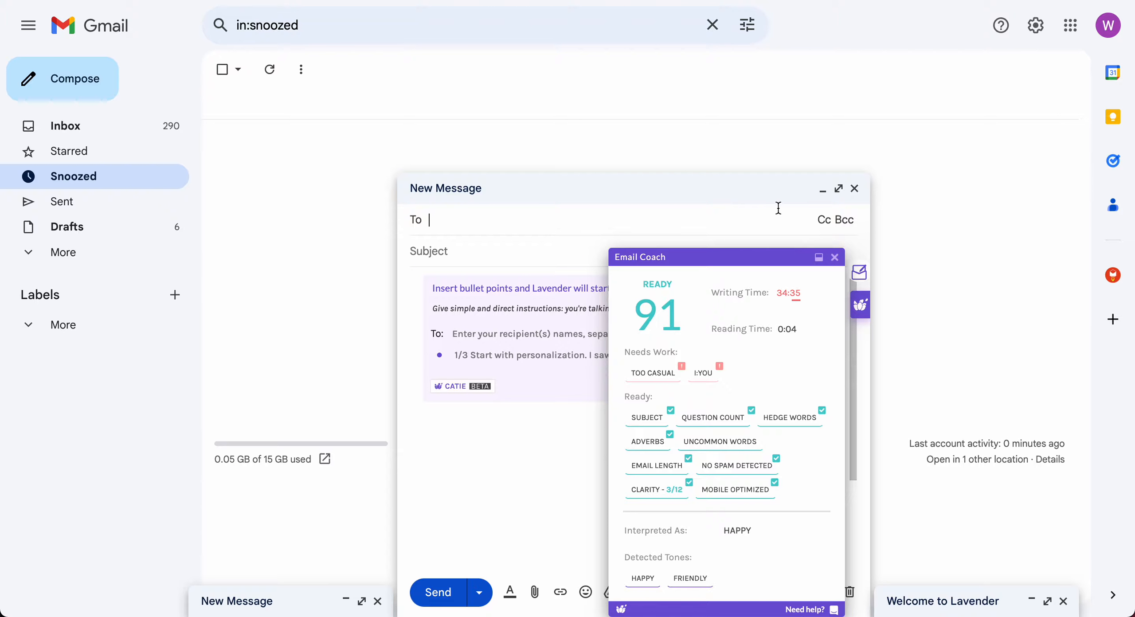
{"action": "left_click", "coordinate": [836, 258]}
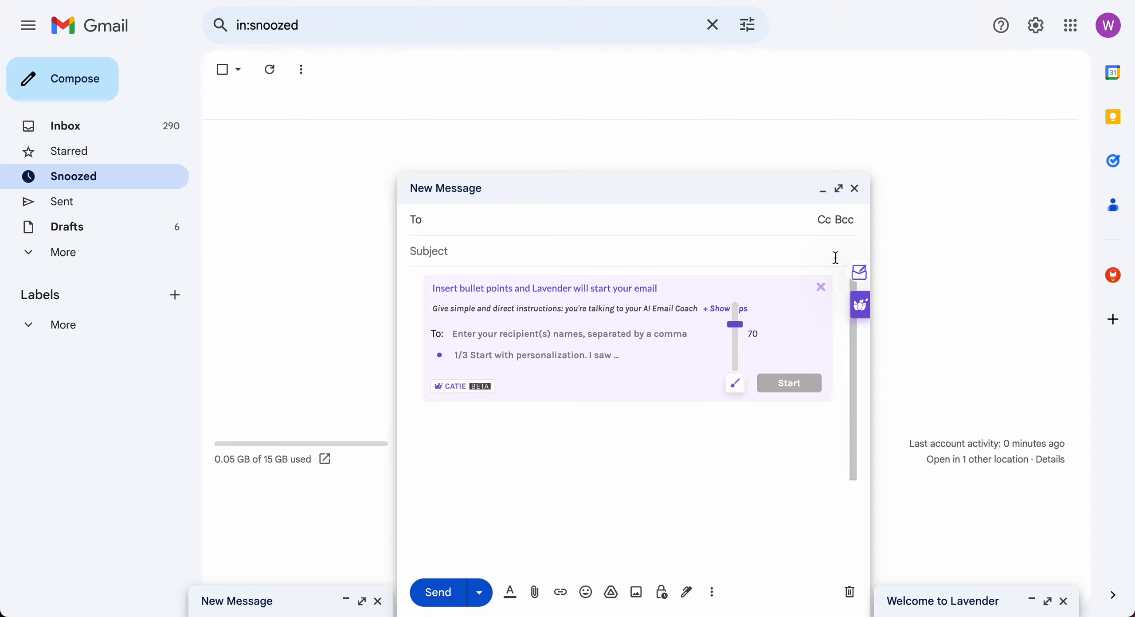
{"action": "left_click", "coordinate": [685, 442]}
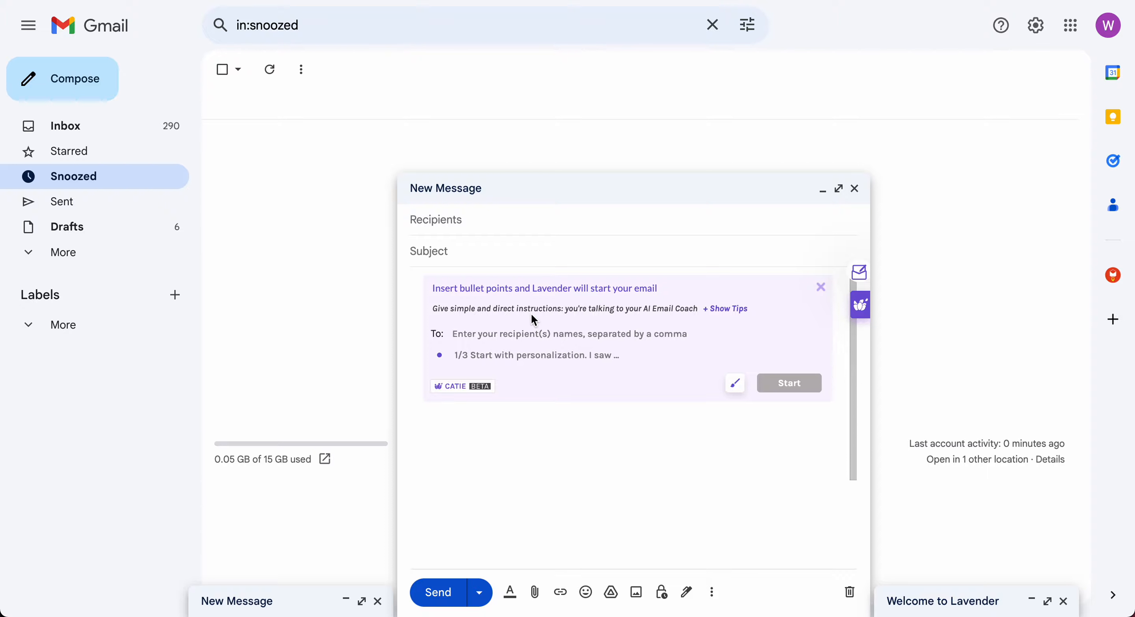
Enter the recipient's e-mail address in the Lavender starter's To: field.
{"action": "left_click", "coordinate": [518, 329]}
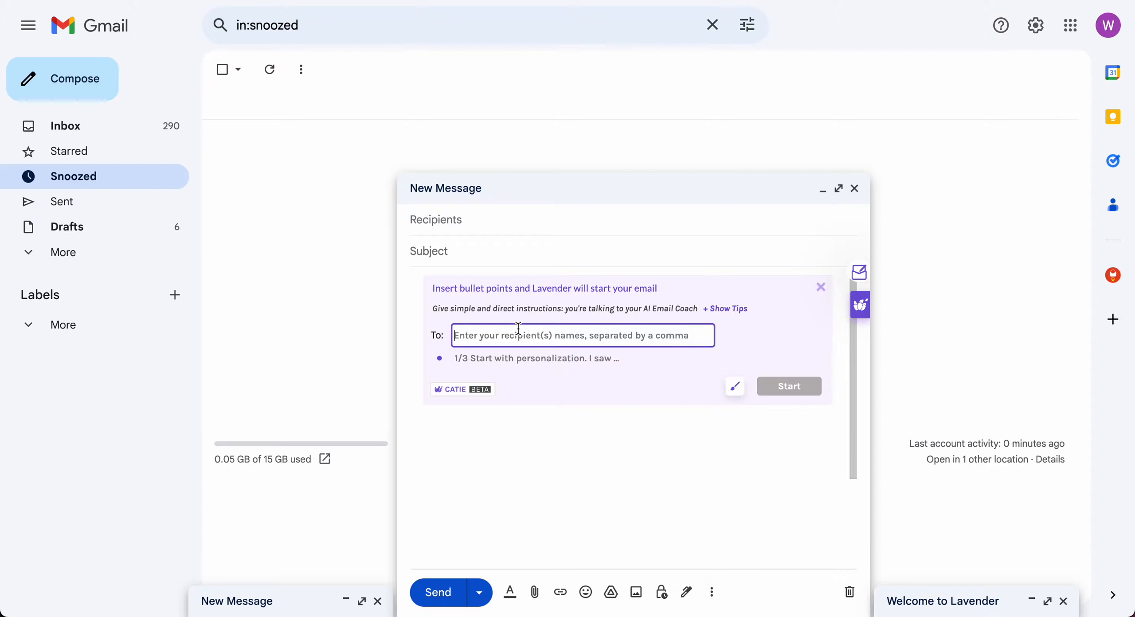
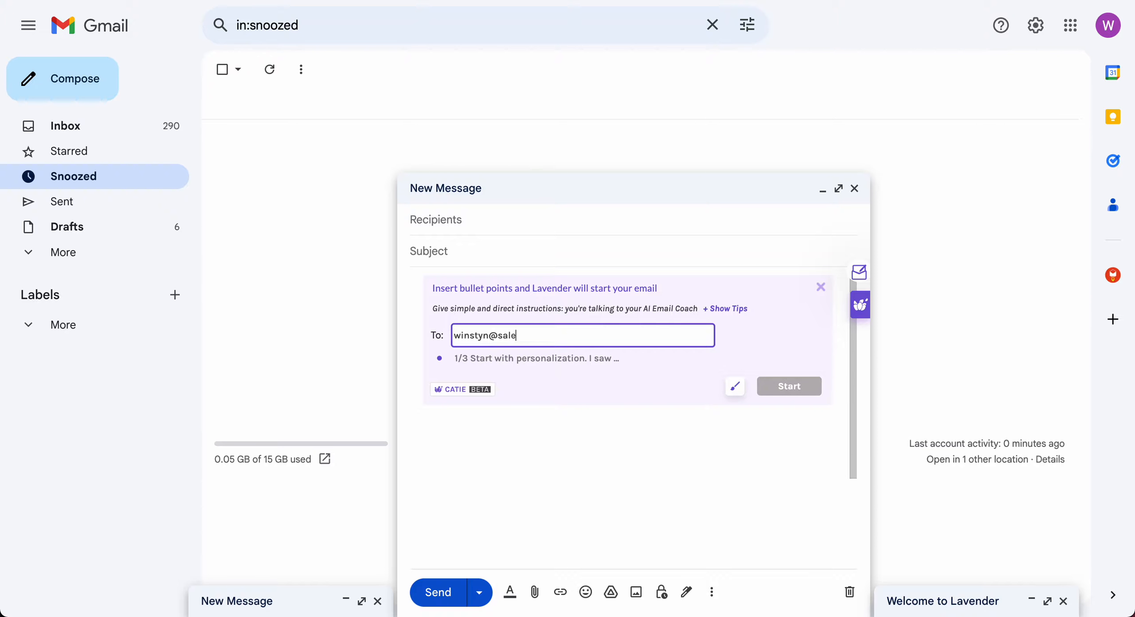
{"action": "left_click", "coordinate": [550, 384]}
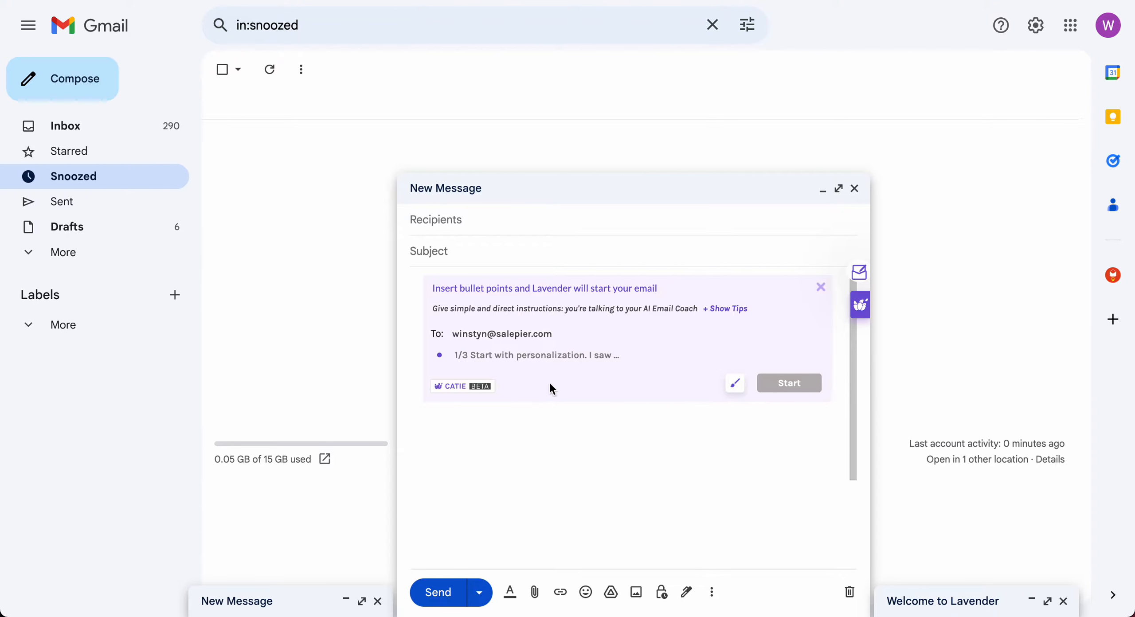
Add bullets 'The economy is booming', 'Hiring is increasing', and a payroll-solutions question.
{"action": "left_click", "coordinate": [553, 353]}
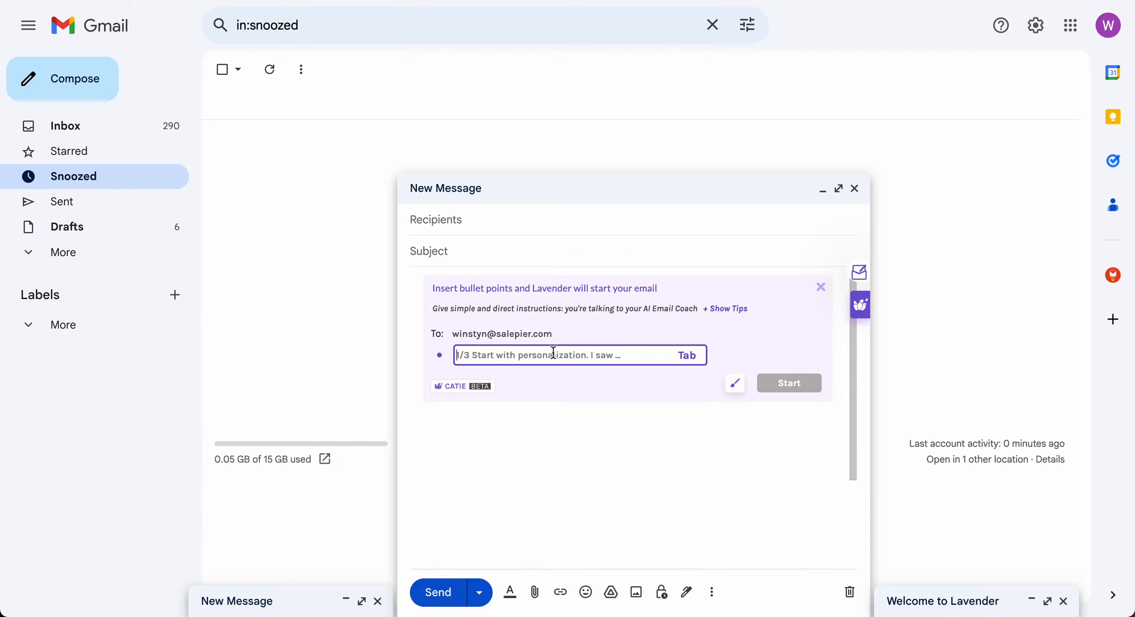
{"action": "type", "text": "The cono"}
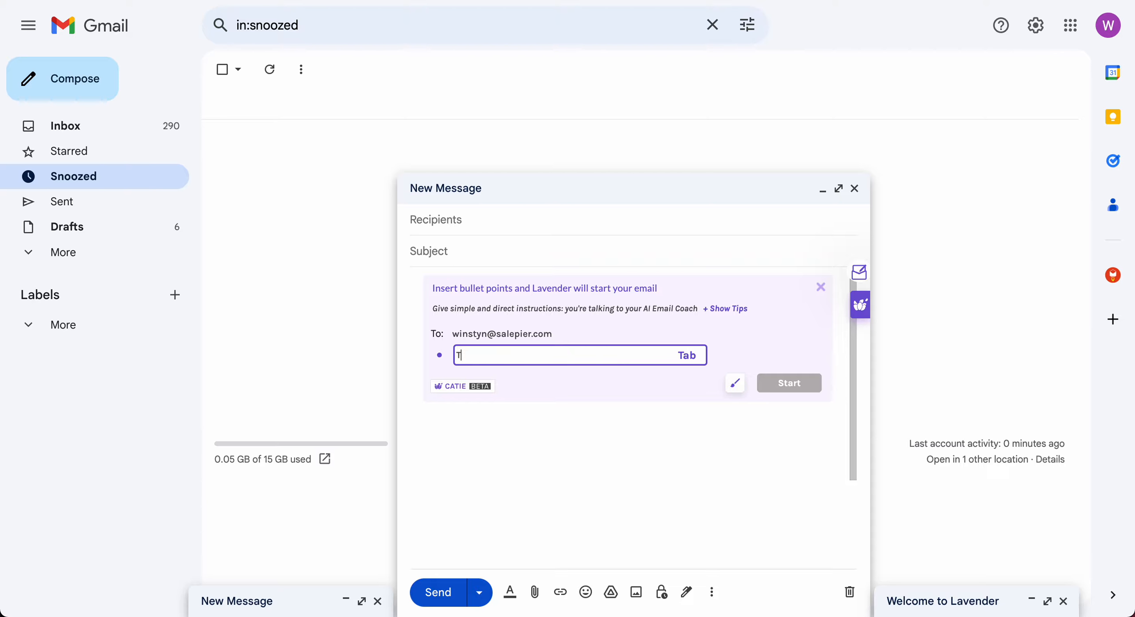
{"action": "key", "text": "BackSpace"}
{"action": "key", "text": "BackSpace"}
{"action": "key", "text": "BackSpace"}
{"action": "key", "text": "BackSpace"}
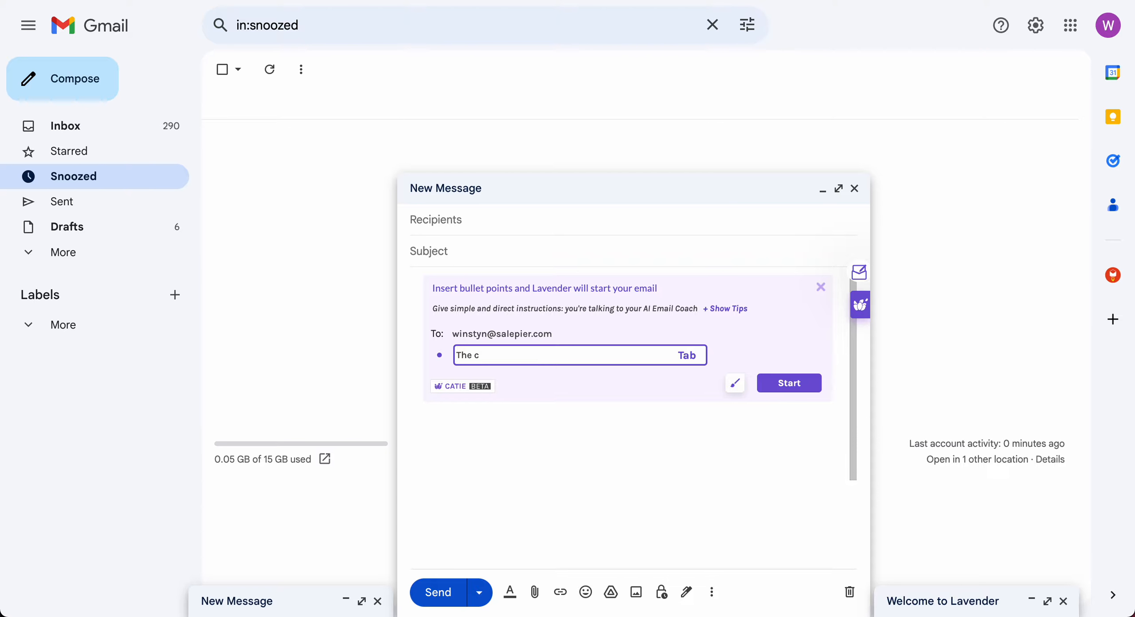
{"action": "type", "text": "economy is booming"}
{"action": "key", "text": "Tab"}
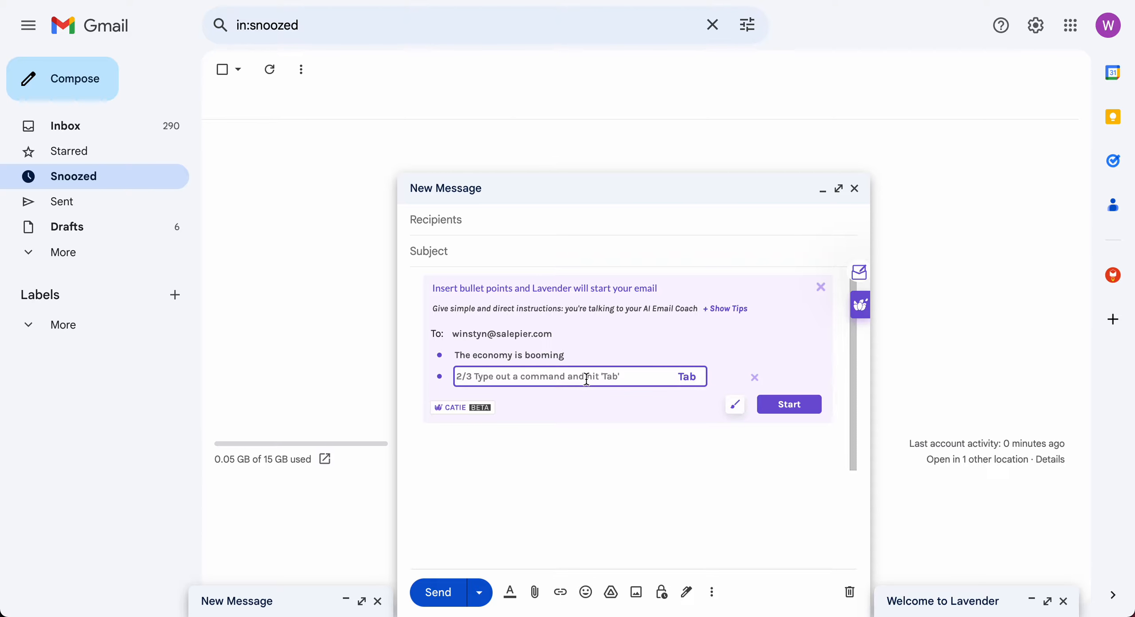
{"action": "type", "text": "Hiri"}
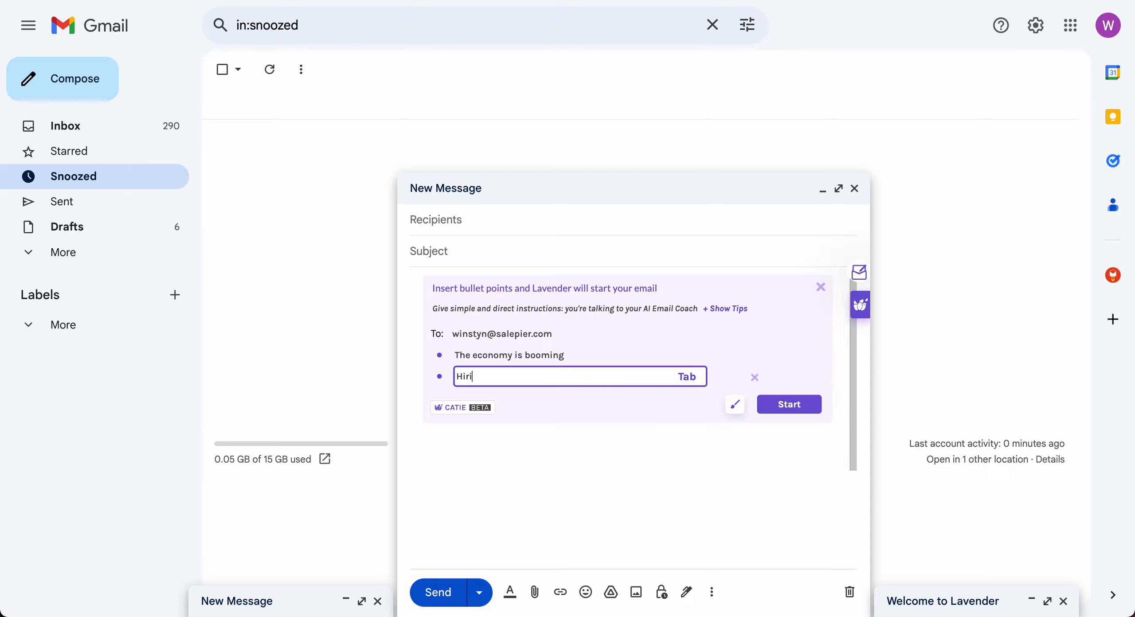
{"action": "type", "text": "ng is increasing"}
{"action": "key", "text": "Tab"}
{"action": "type", "text": "How a"}
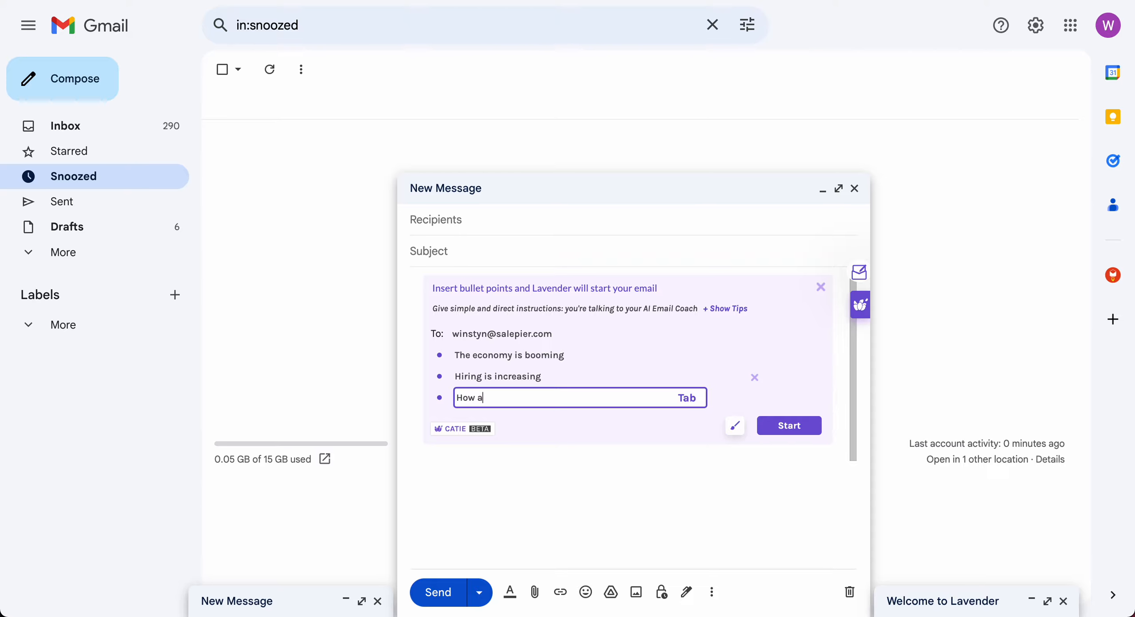
{"action": "type", "text": "re you tinking about payrol"}
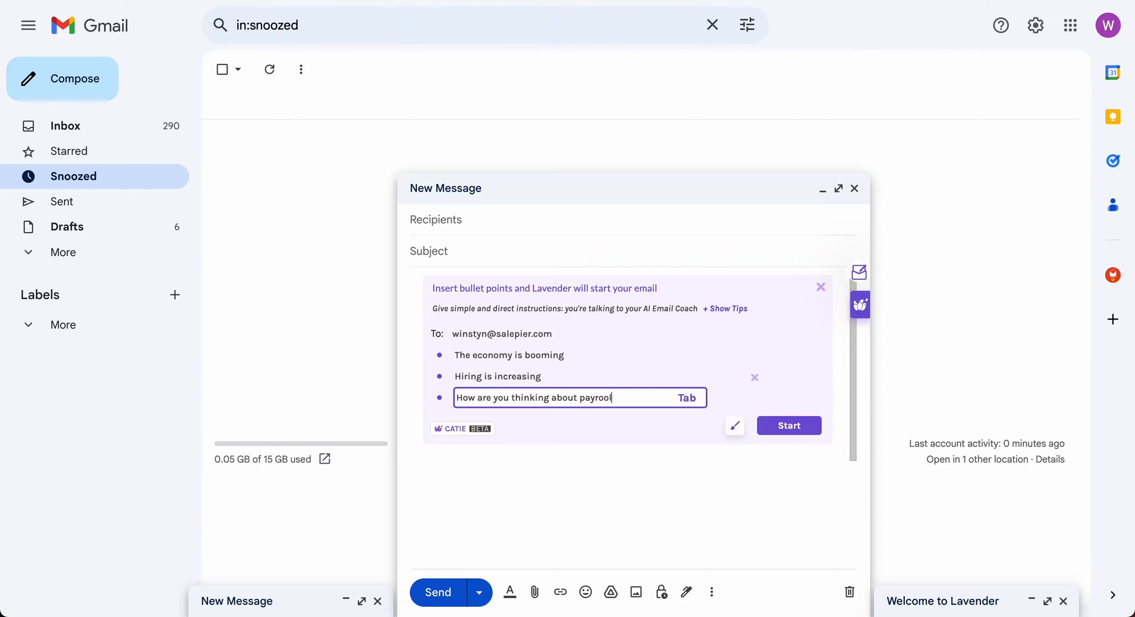
{"action": "type", "text": "l solutions for your organization"}
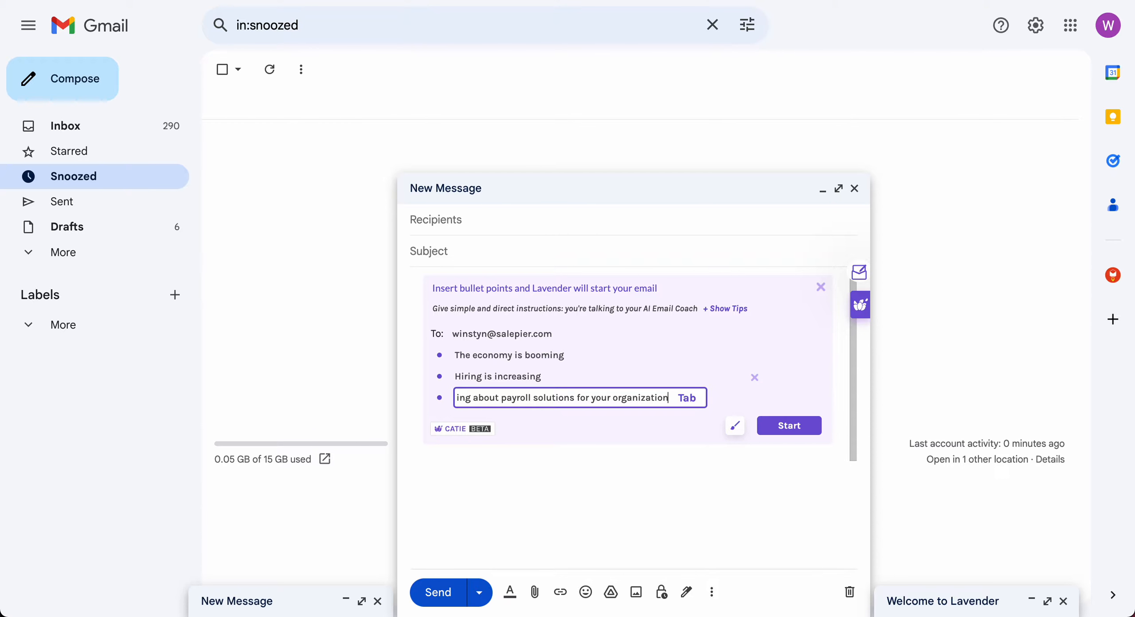
{"action": "key", "text": "Tab"}
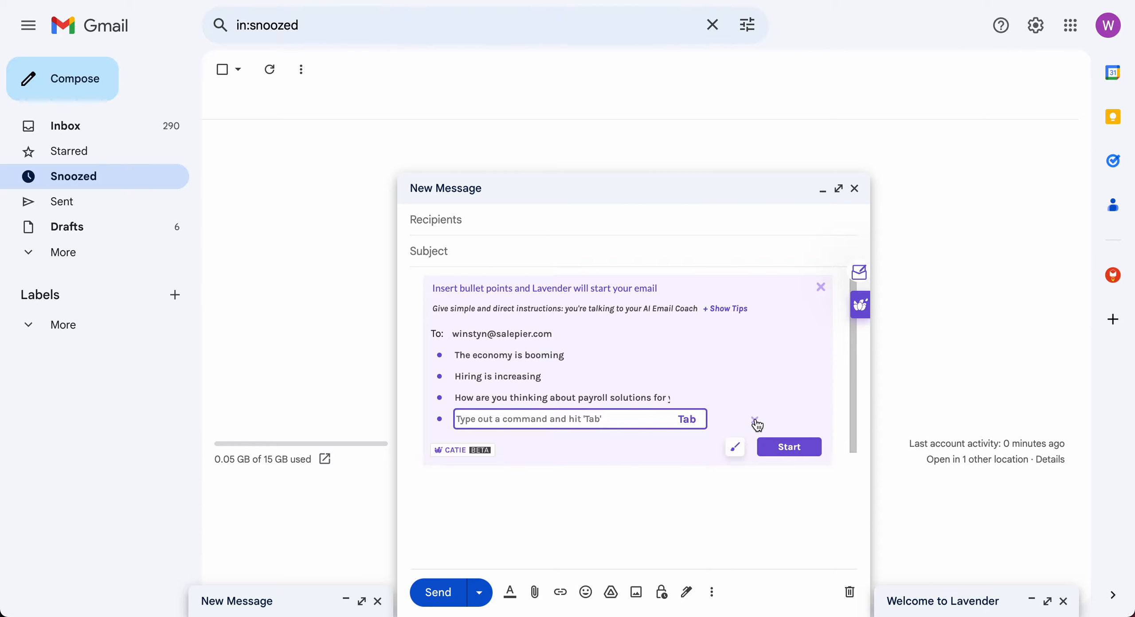
Generate a Cold Email draft from the bullets with AI creativity at 70.
{"action": "left_click", "coordinate": [756, 422]}
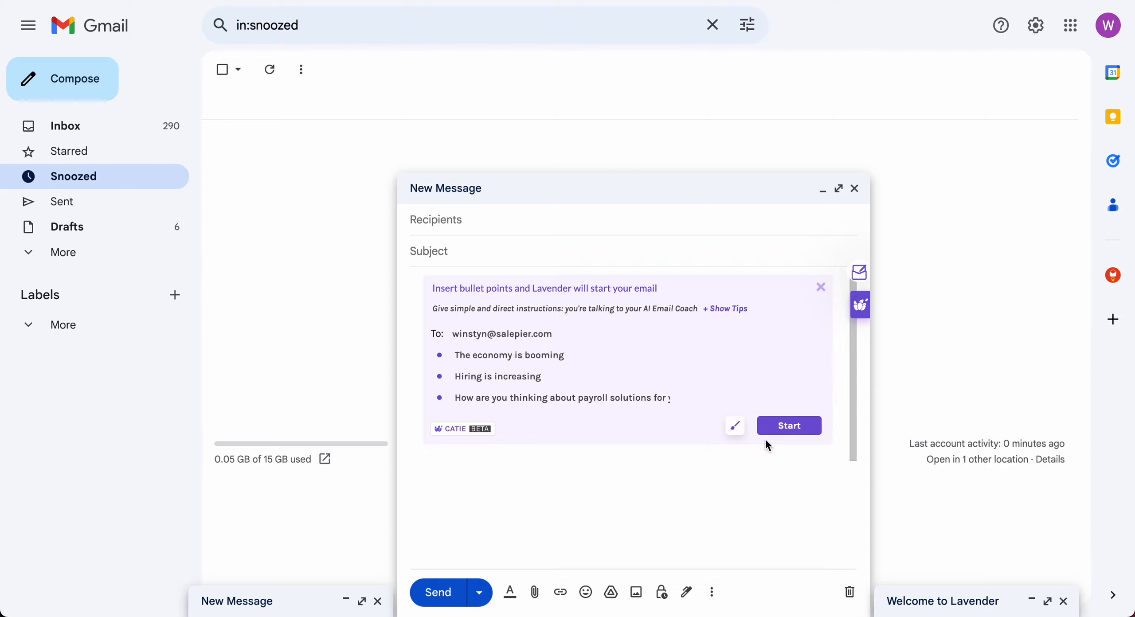
{"action": "left_click", "coordinate": [736, 430]}
{"action": "left_click", "coordinate": [787, 437]}
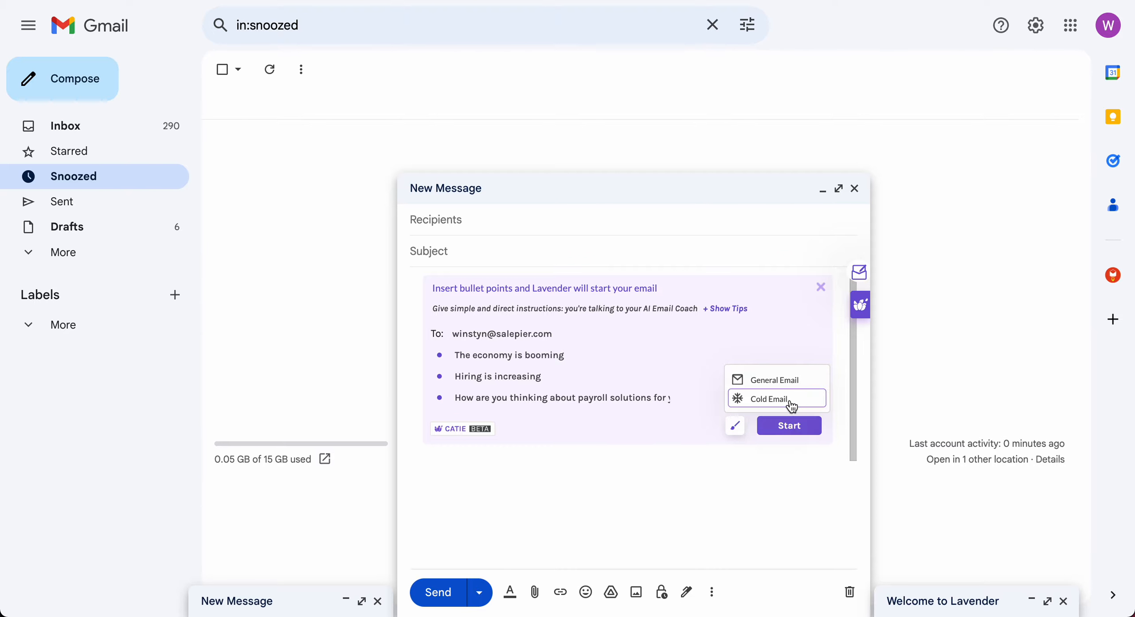
{"action": "left_click", "coordinate": [792, 406]}
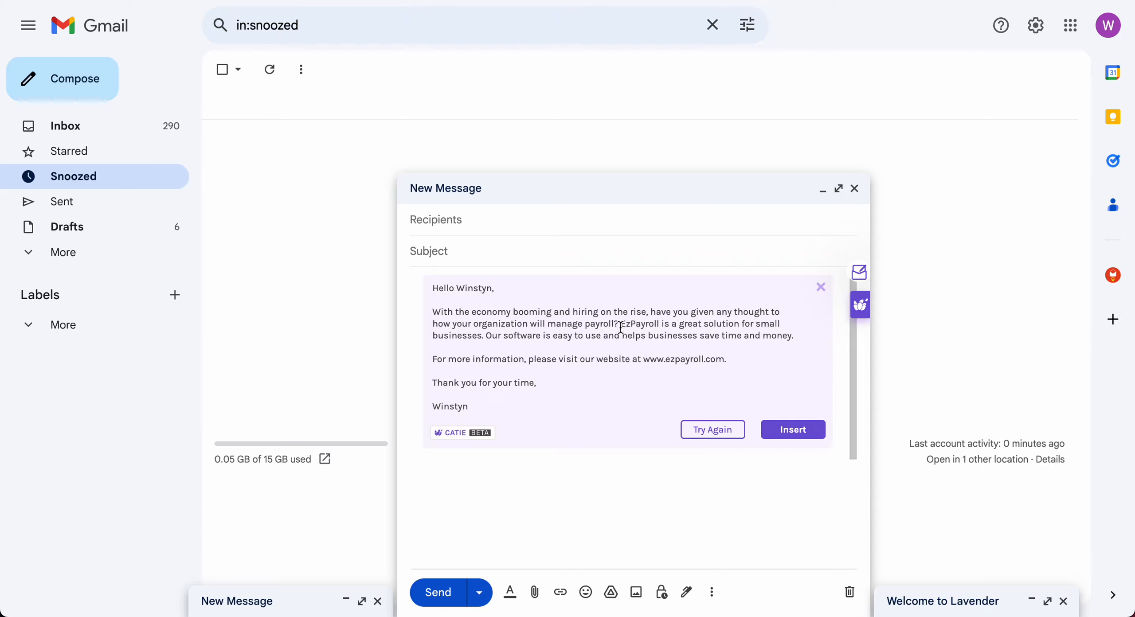
{"action": "left_click_drag", "start_coordinate": [620, 327], "coordinate": [434, 309]}
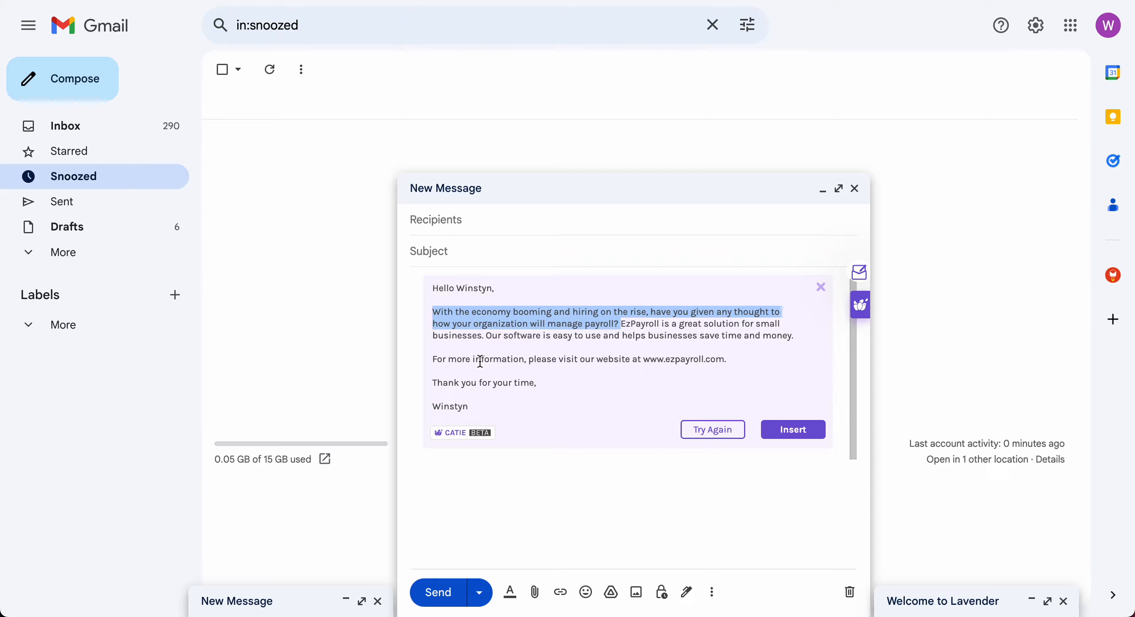
{"action": "left_click_drag", "start_coordinate": [623, 322], "coordinate": [807, 355]}
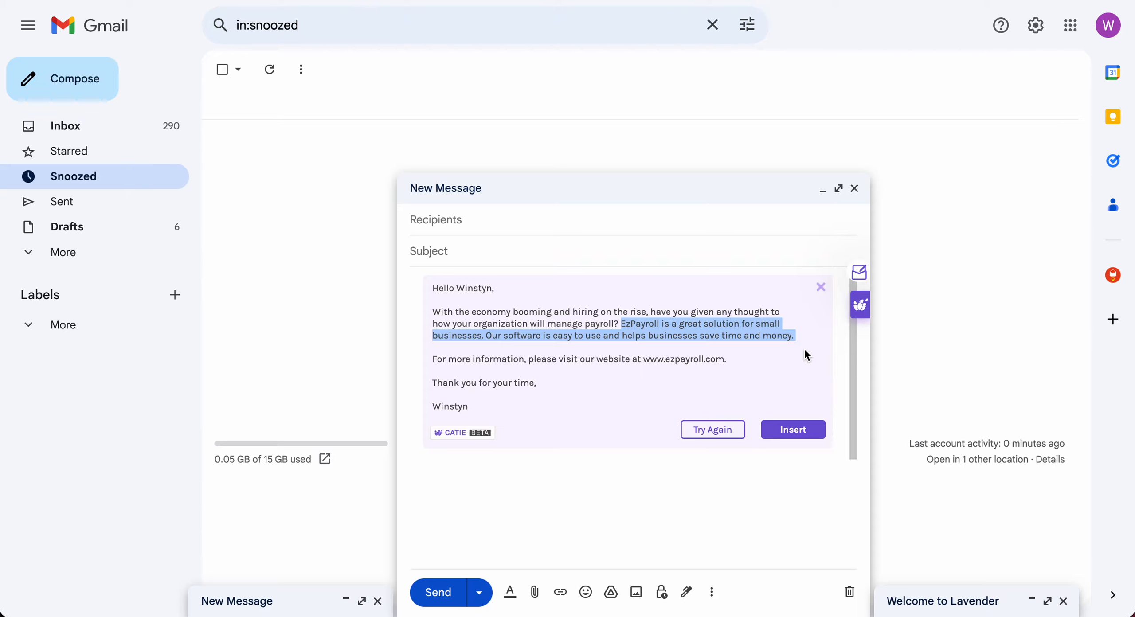
{"action": "left_click", "coordinate": [735, 372]}
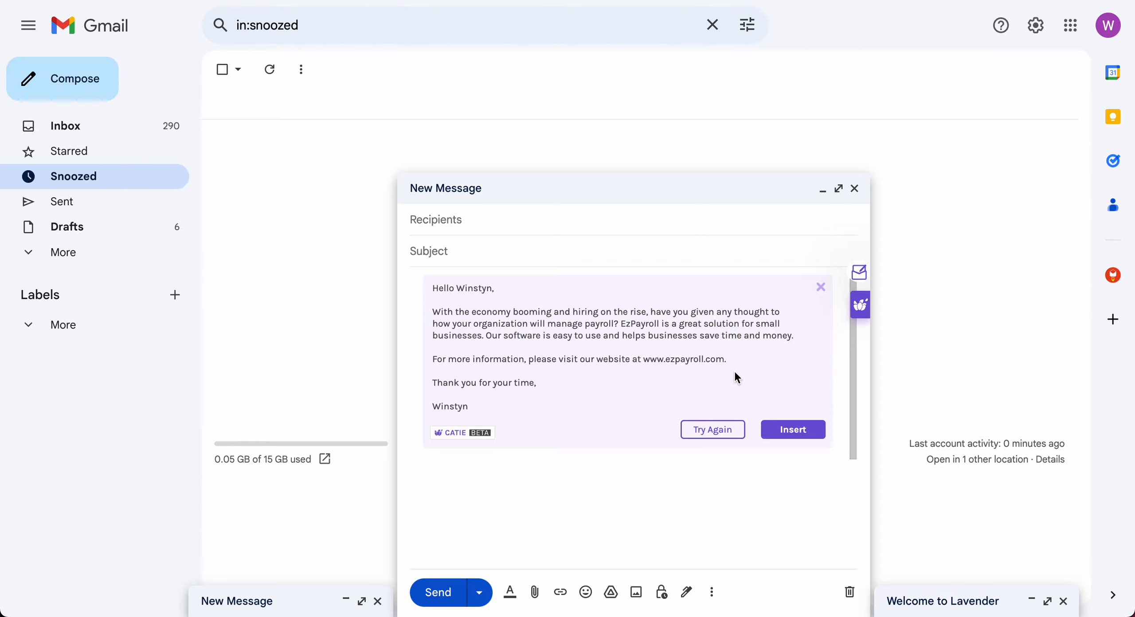
Regenerate the cold email with AI creativity at 100, then discard it back to the bullets.
{"action": "left_click", "coordinate": [726, 434]}
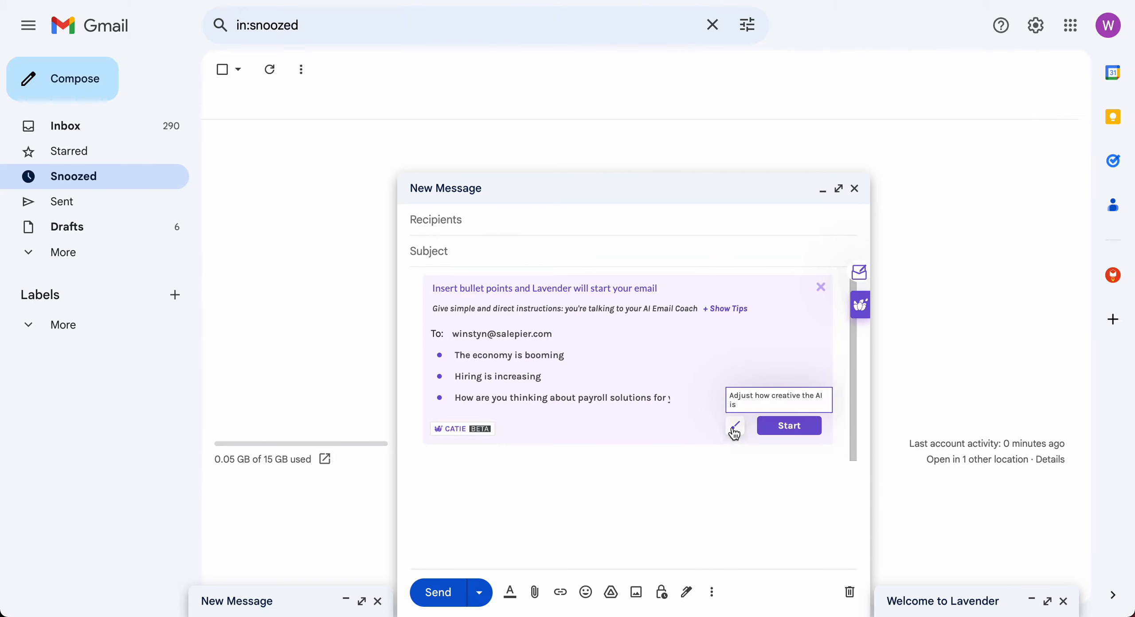
{"action": "left_click", "coordinate": [735, 431]}
{"action": "left_click", "coordinate": [735, 429]}
{"action": "left_click_drag", "start_coordinate": [735, 369], "coordinate": [734, 353]}
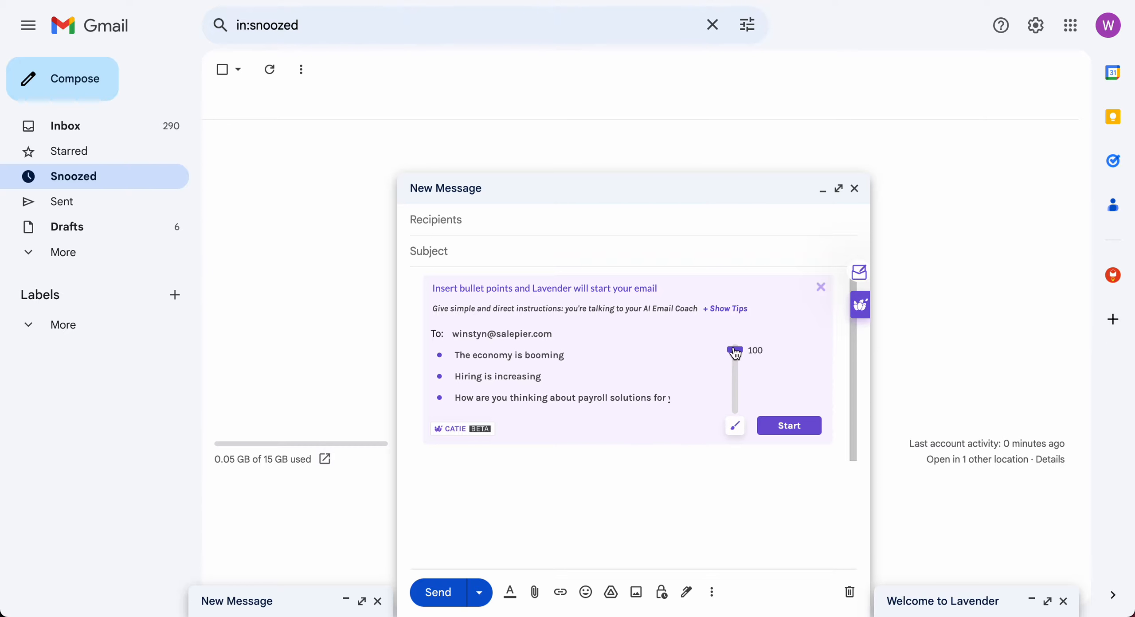
{"action": "left_click", "coordinate": [788, 426]}
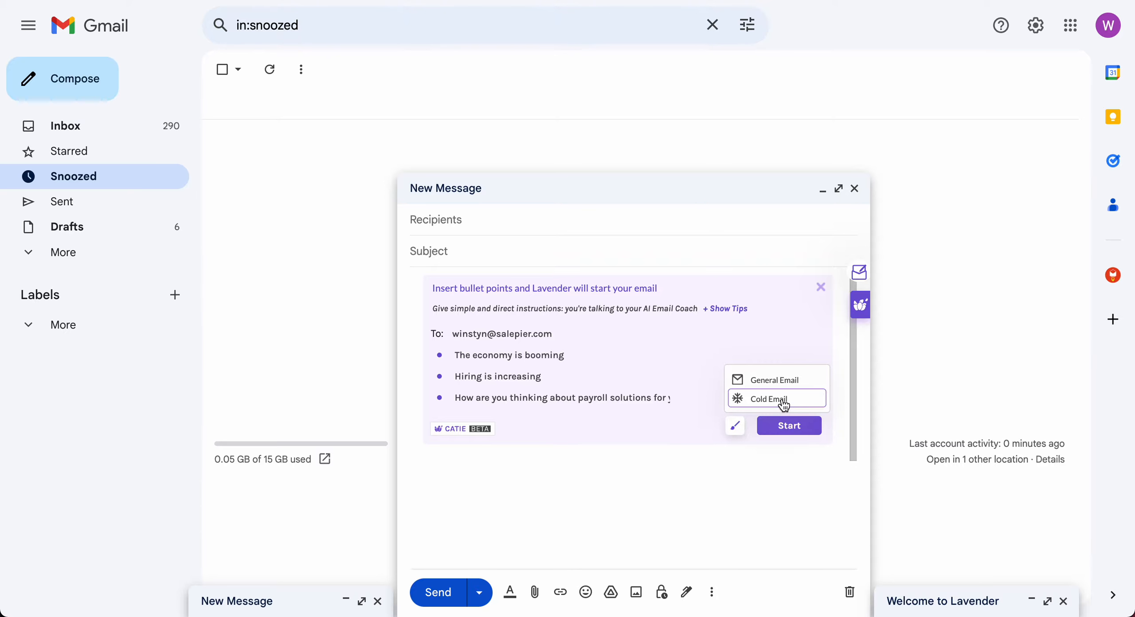
{"action": "left_click", "coordinate": [785, 401]}
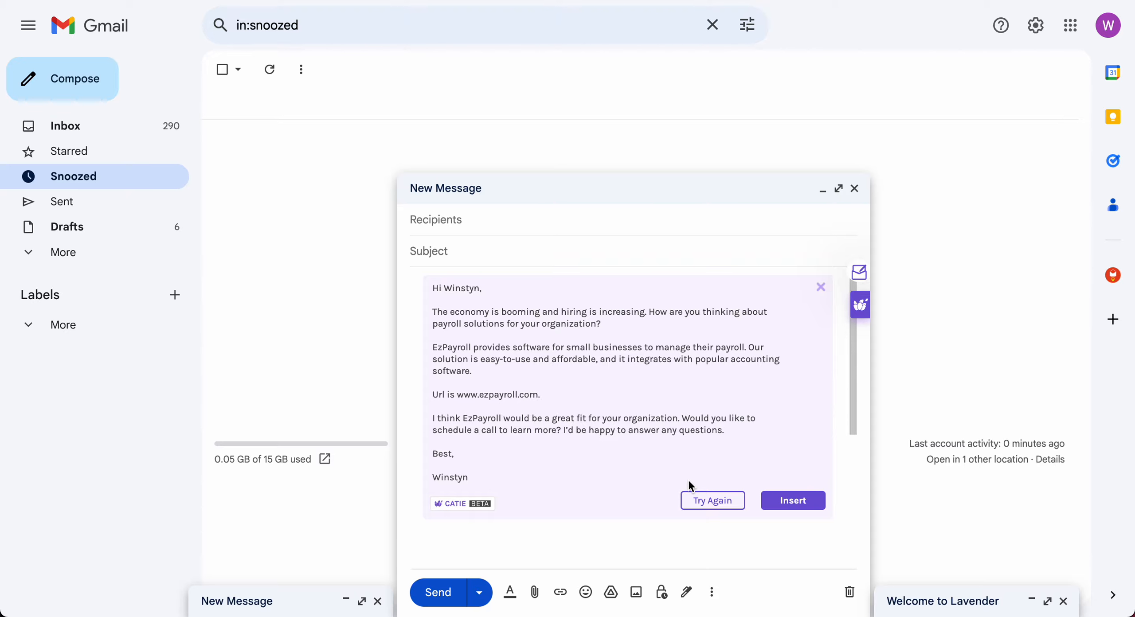
{"action": "left_click", "coordinate": [711, 503]}
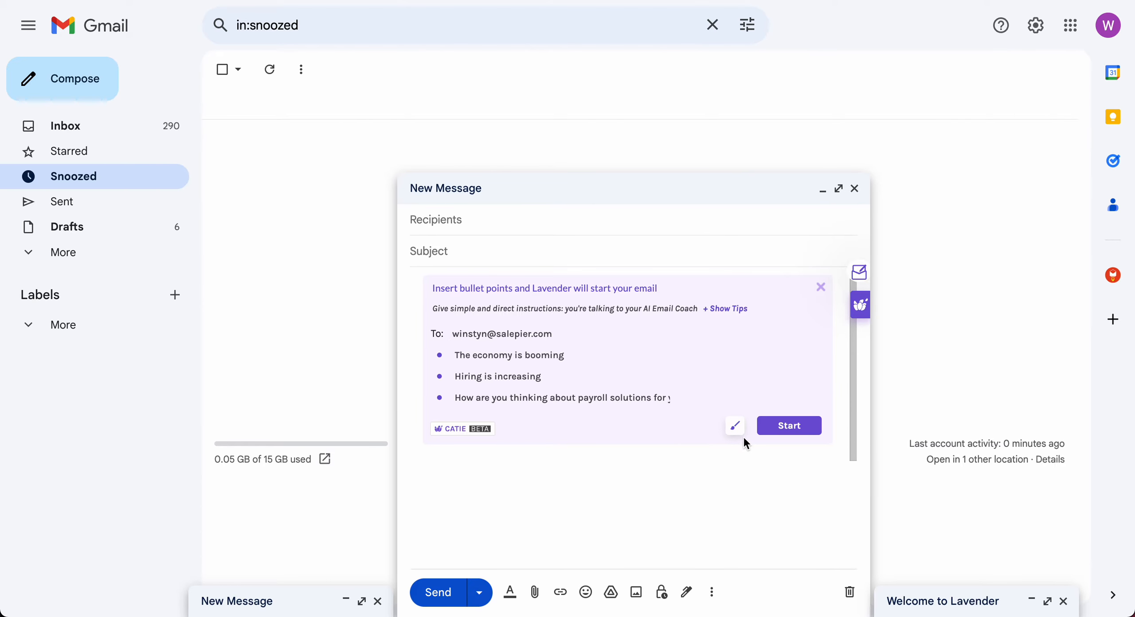
Regenerate the Cold Email draft with AI creativity lowered to 0.
{"action": "left_click", "coordinate": [733, 427]}
{"action": "left_click", "coordinate": [735, 428]}
{"action": "left_click_drag", "start_coordinate": [738, 350], "coordinate": [736, 420]}
{"action": "left_click", "coordinate": [780, 430]}
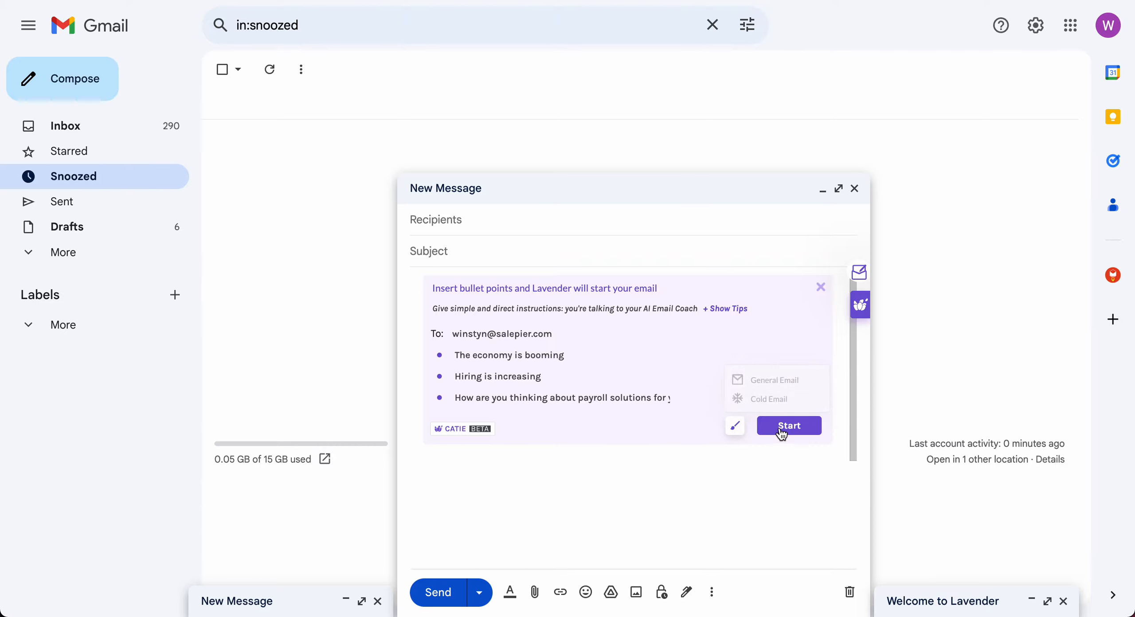
{"action": "left_click", "coordinate": [762, 398]}
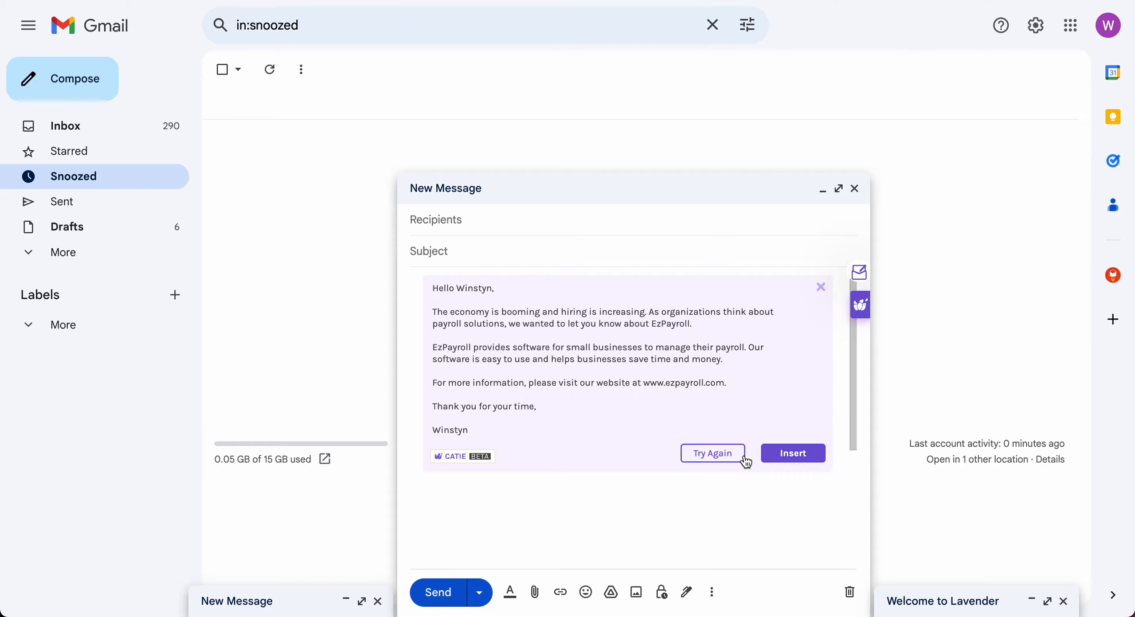
Generate a General Email with creativity 55, then minimize the new message window.
{"action": "left_click", "coordinate": [722, 455]}
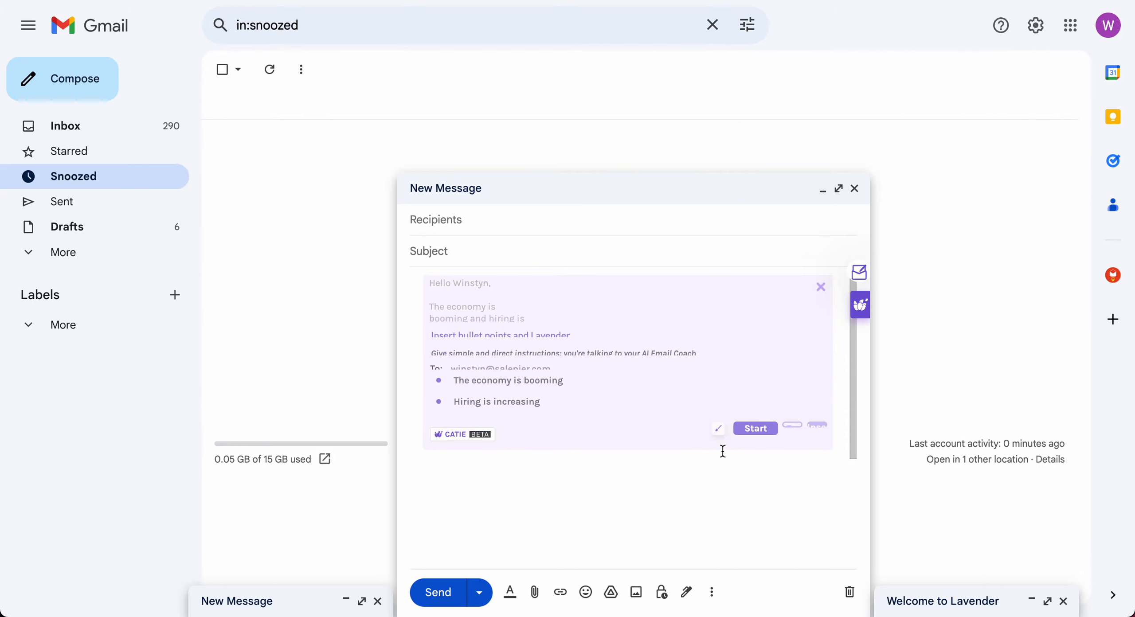
{"action": "left_click", "coordinate": [735, 428]}
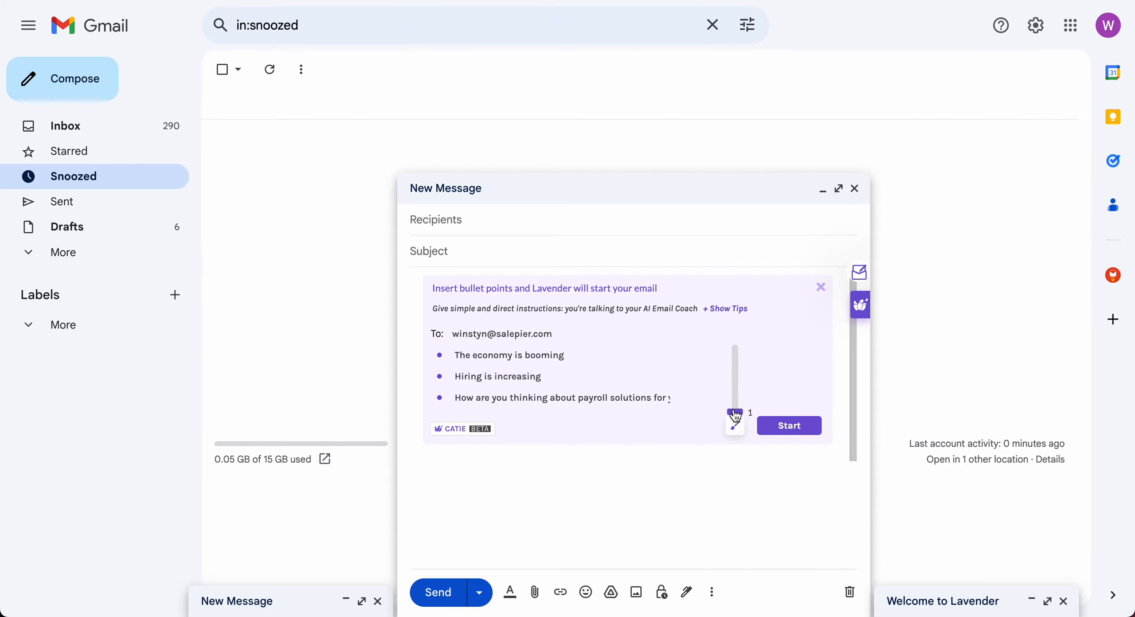
{"action": "left_click_drag", "start_coordinate": [737, 414], "coordinate": [736, 371]}
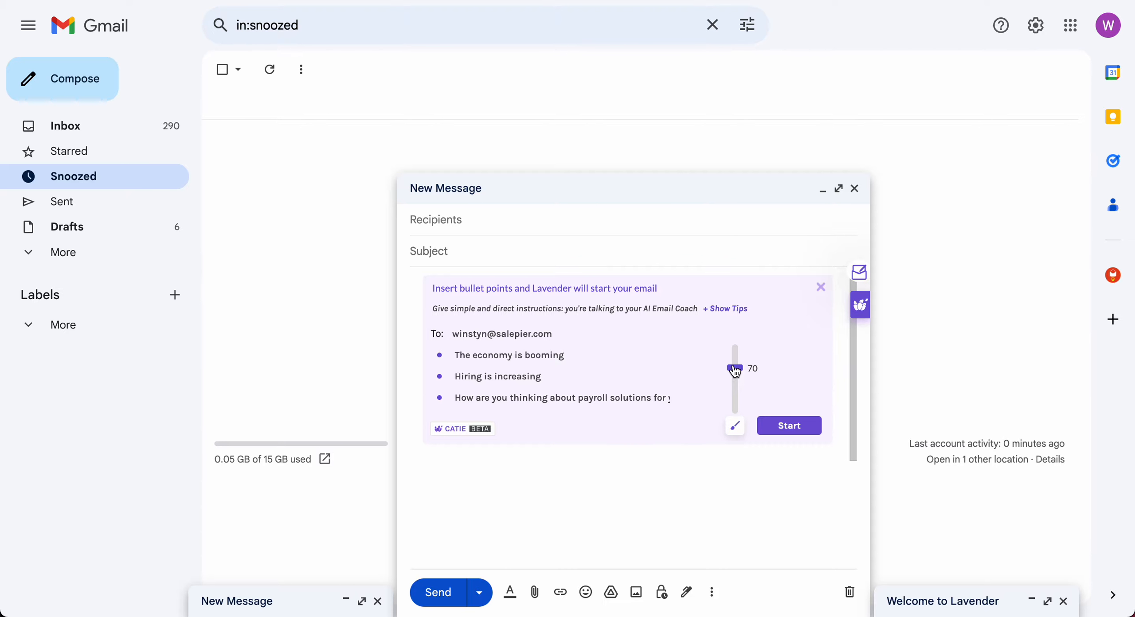
{"action": "left_click", "coordinate": [783, 418]}
{"action": "left_click", "coordinate": [773, 378]}
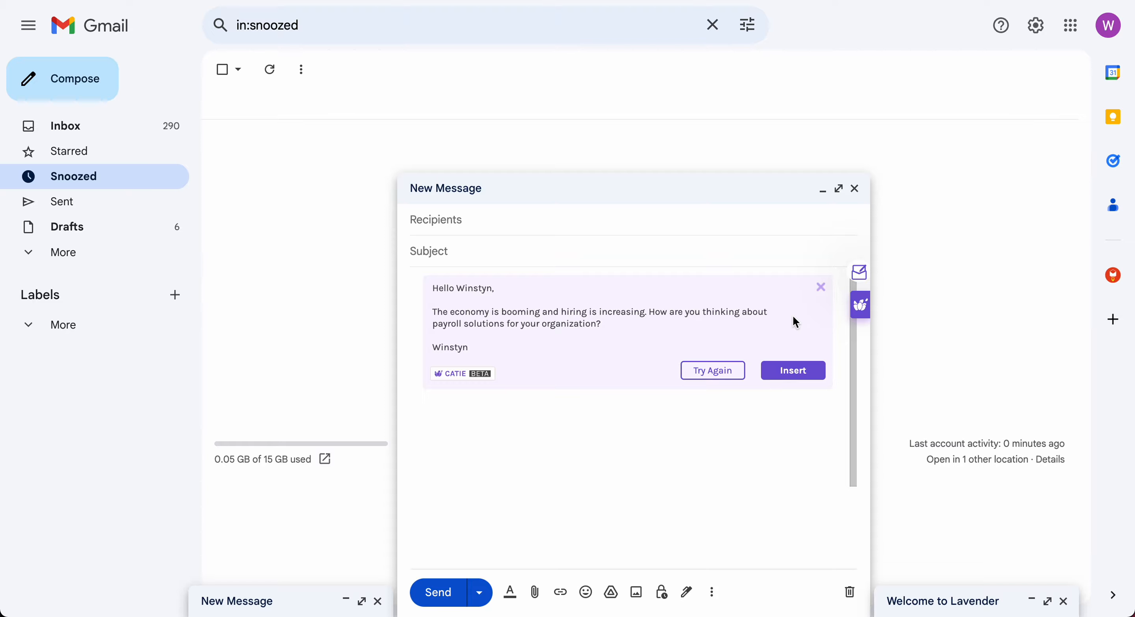
{"action": "left_click", "coordinate": [759, 199]}
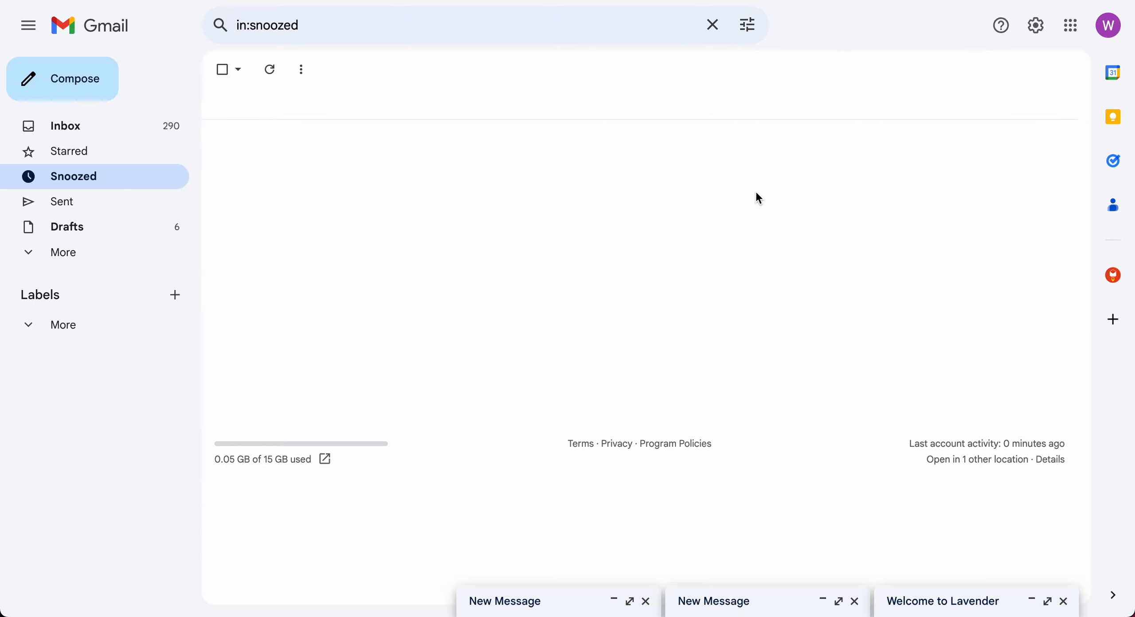
Reopen the Welcome to Lavender draft and bring up the Personalization Assistant's recipient check.
{"action": "left_click", "coordinate": [920, 601]}
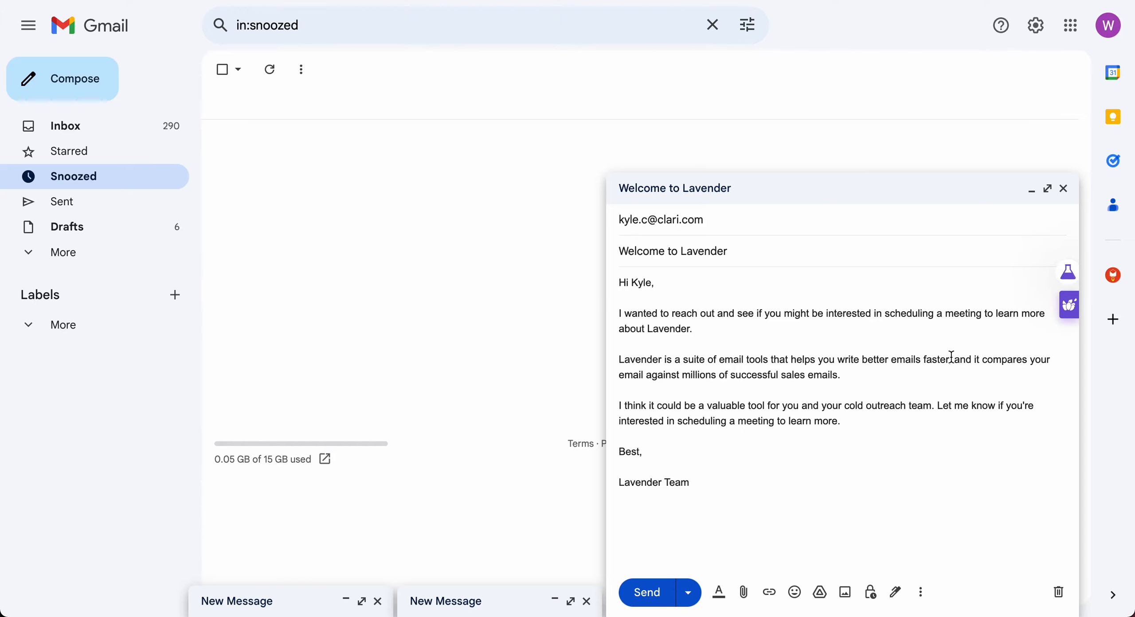
{"action": "mouse_move", "coordinate": [1068, 298]}
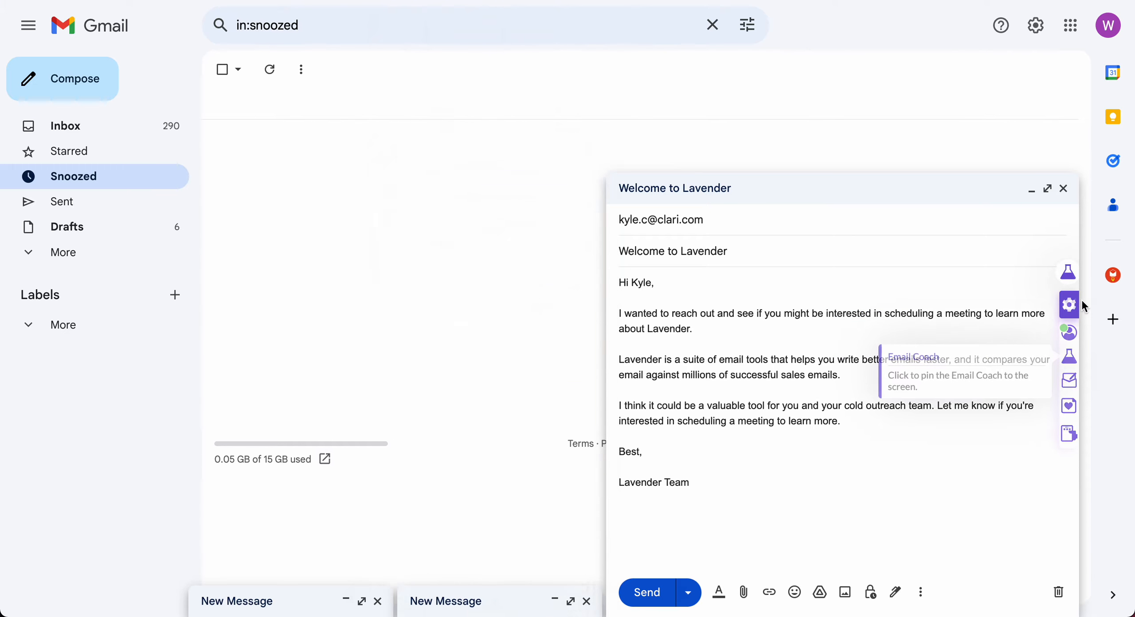
Open the recipient's personalization profile and switch to its Clari Personalization Feed.
{"action": "left_click", "coordinate": [1076, 340]}
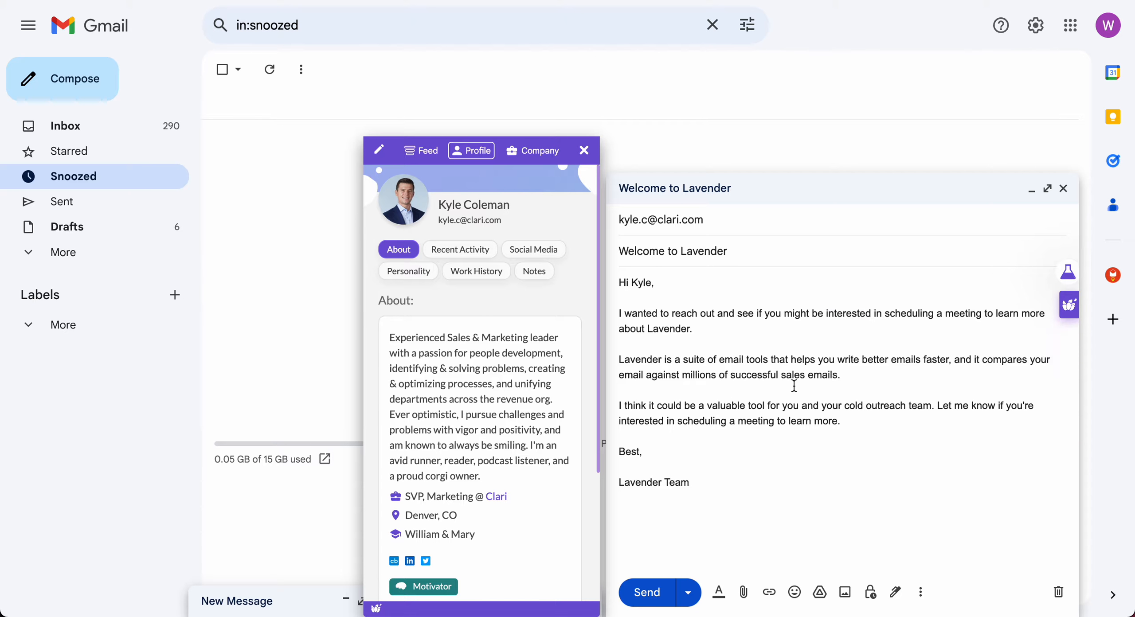
{"action": "scroll", "coordinate": [472, 411], "scroll_direction": "down", "scroll_amount": 5}
{"action": "scroll", "coordinate": [472, 412], "scroll_direction": "up", "scroll_amount": 5}
{"action": "left_click", "coordinate": [433, 153]}
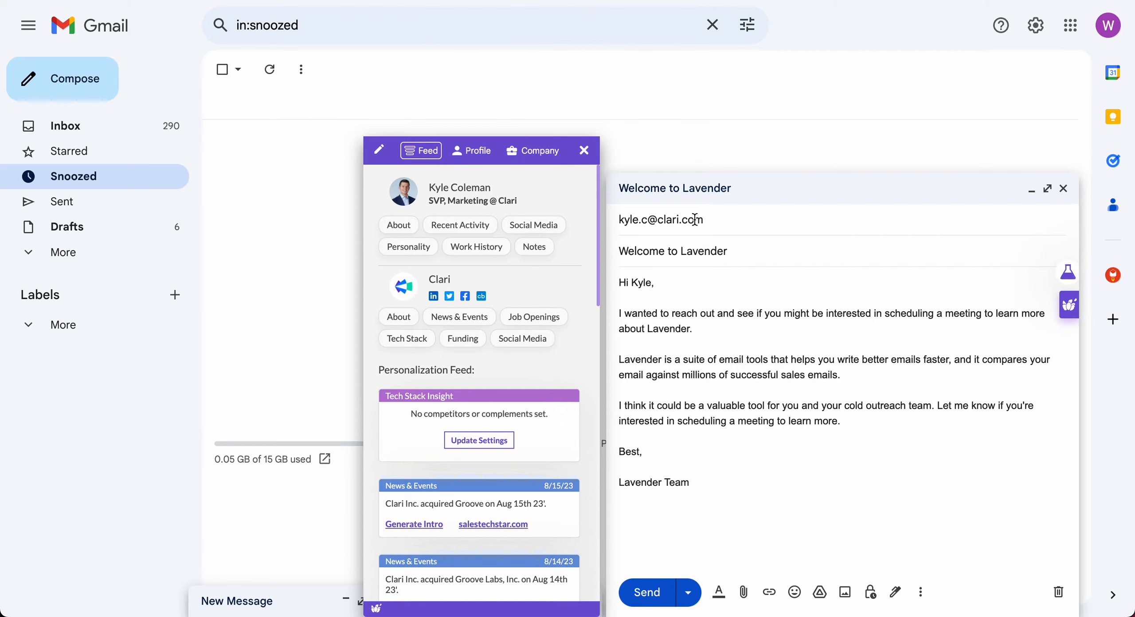
{"action": "mouse_move", "coordinate": [696, 219]}
Read through the recipient's About details in the Lavender profile panel.
{"action": "left_click", "coordinate": [408, 230]}
{"action": "scroll", "coordinate": [399, 257], "scroll_direction": "down", "scroll_amount": 2}
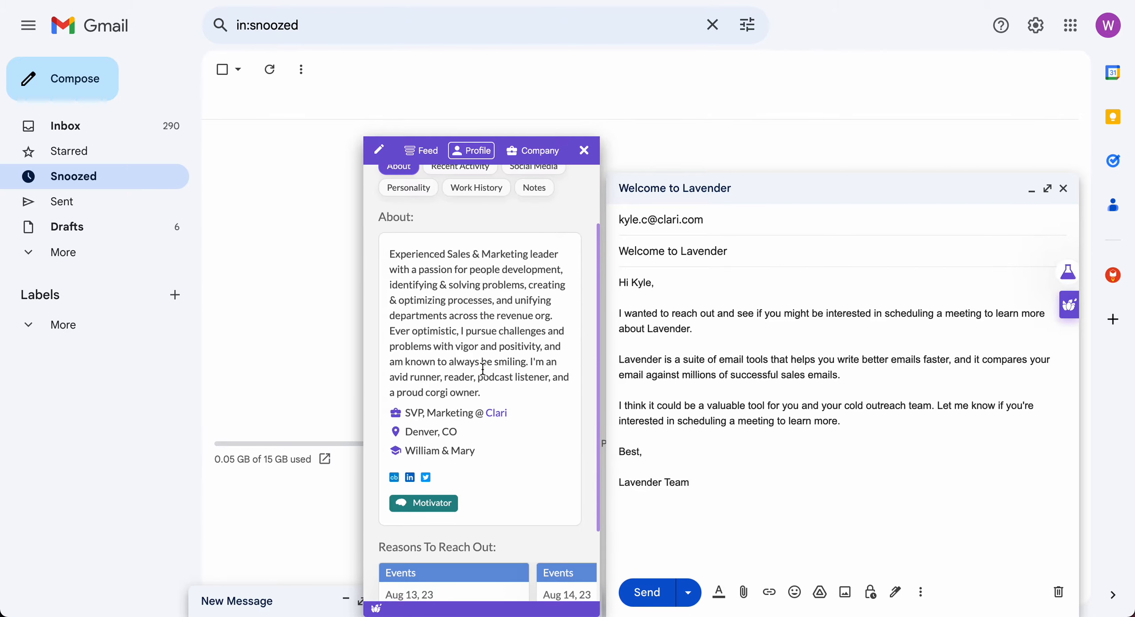
{"action": "left_click_drag", "start_coordinate": [390, 259], "coordinate": [524, 382]}
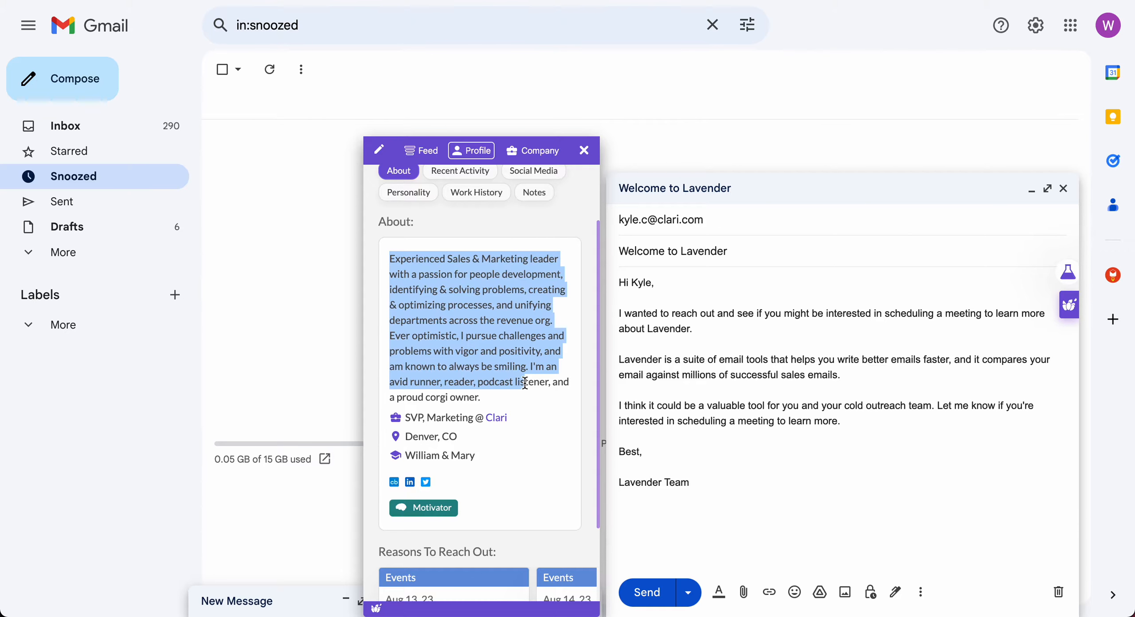
{"action": "left_click", "coordinate": [532, 402]}
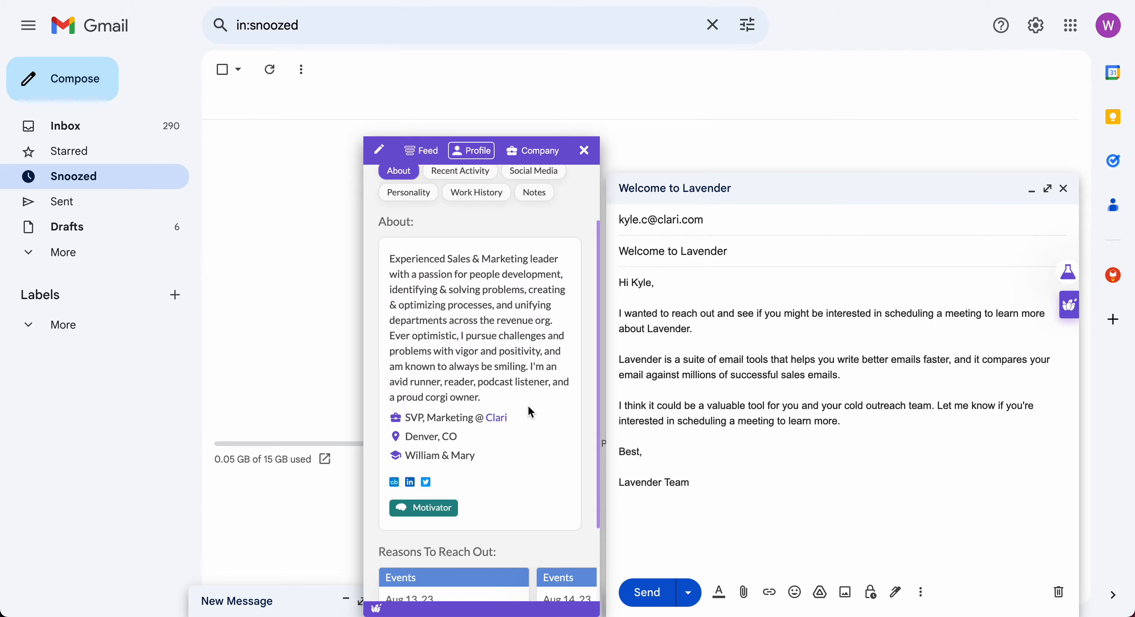
{"action": "scroll", "coordinate": [482, 437], "scroll_direction": "down", "scroll_amount": 3}
{"action": "scroll", "coordinate": [479, 437], "scroll_direction": "up", "scroll_amount": 5}
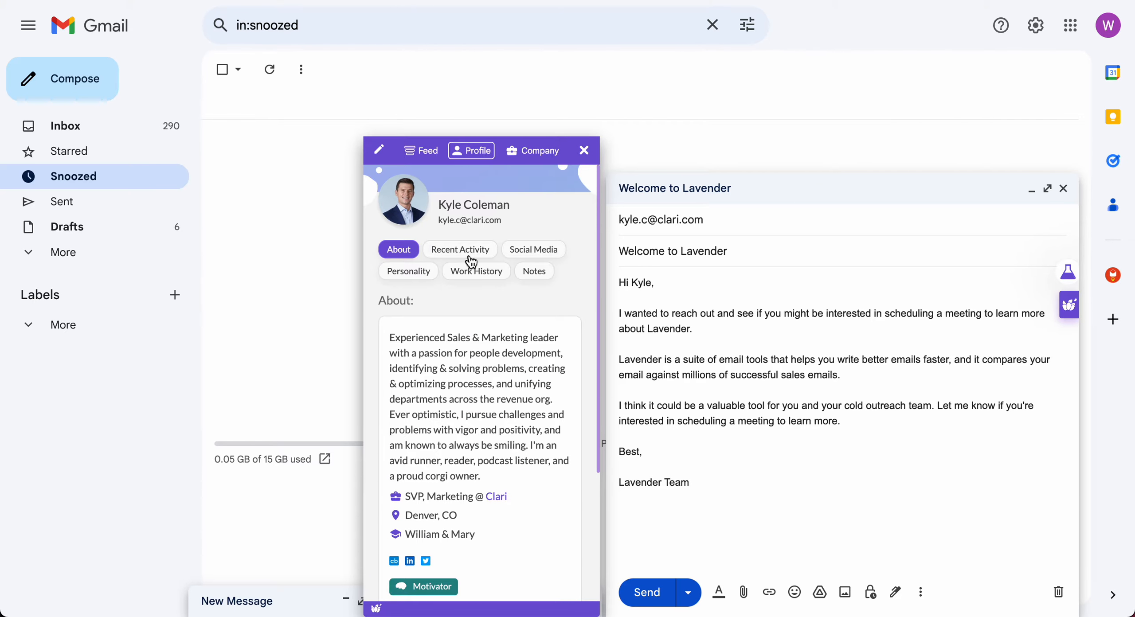
Review his recent activity and tweets, then bring up his Motivator personality profile.
{"action": "left_click", "coordinate": [471, 256]}
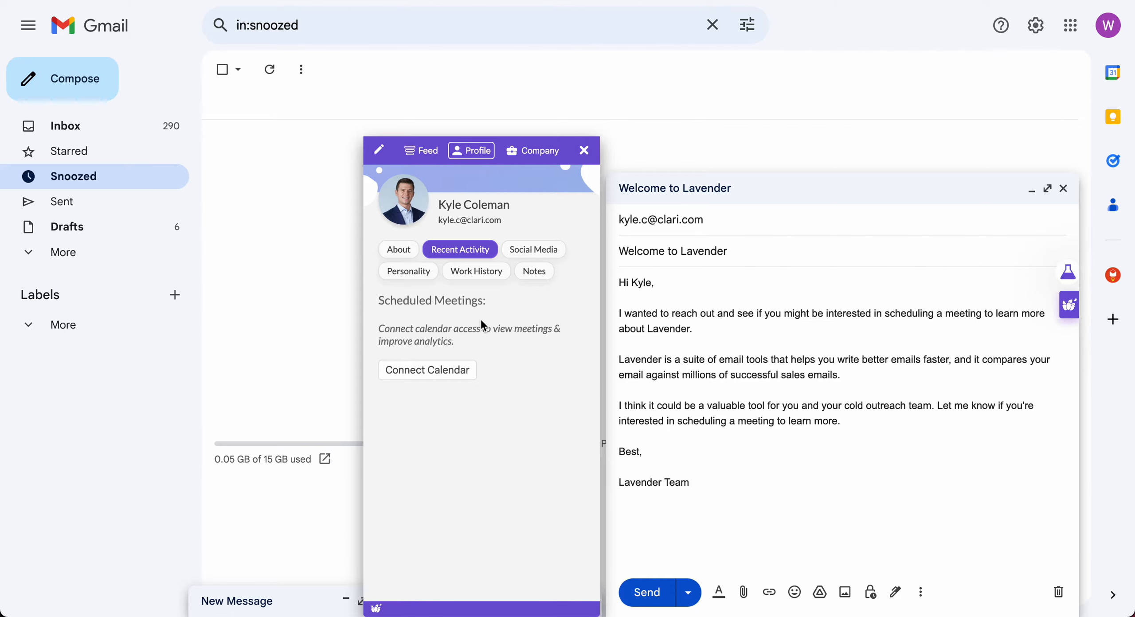
{"action": "left_click", "coordinate": [534, 250]}
{"action": "scroll", "coordinate": [536, 408], "scroll_direction": "down", "scroll_amount": 2}
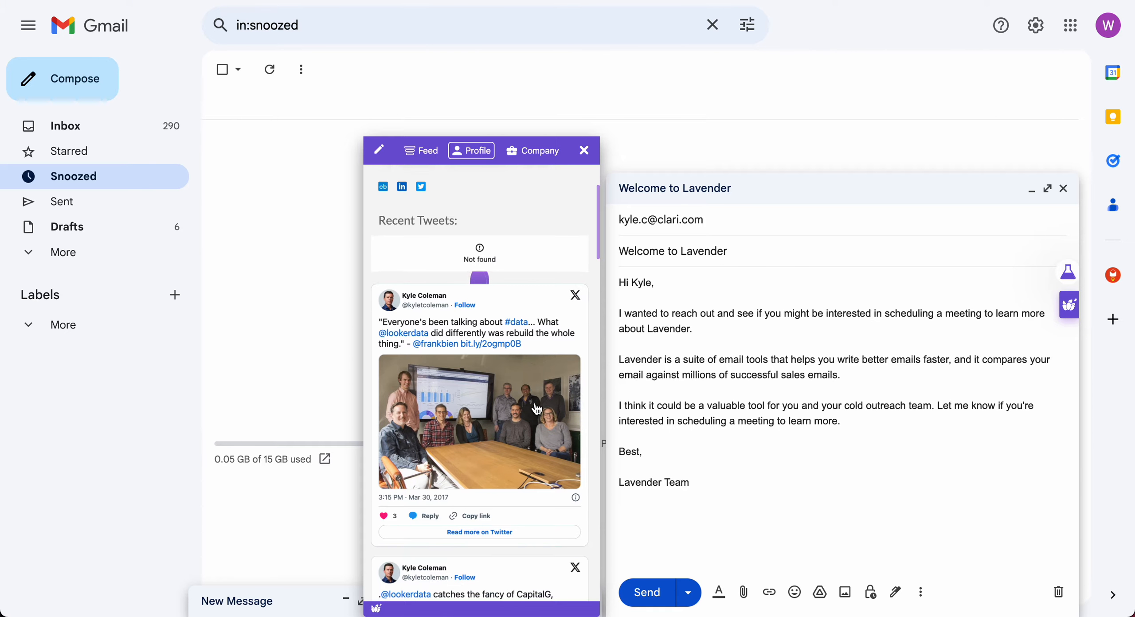
{"action": "scroll", "coordinate": [537, 408], "scroll_direction": "down", "scroll_amount": 7}
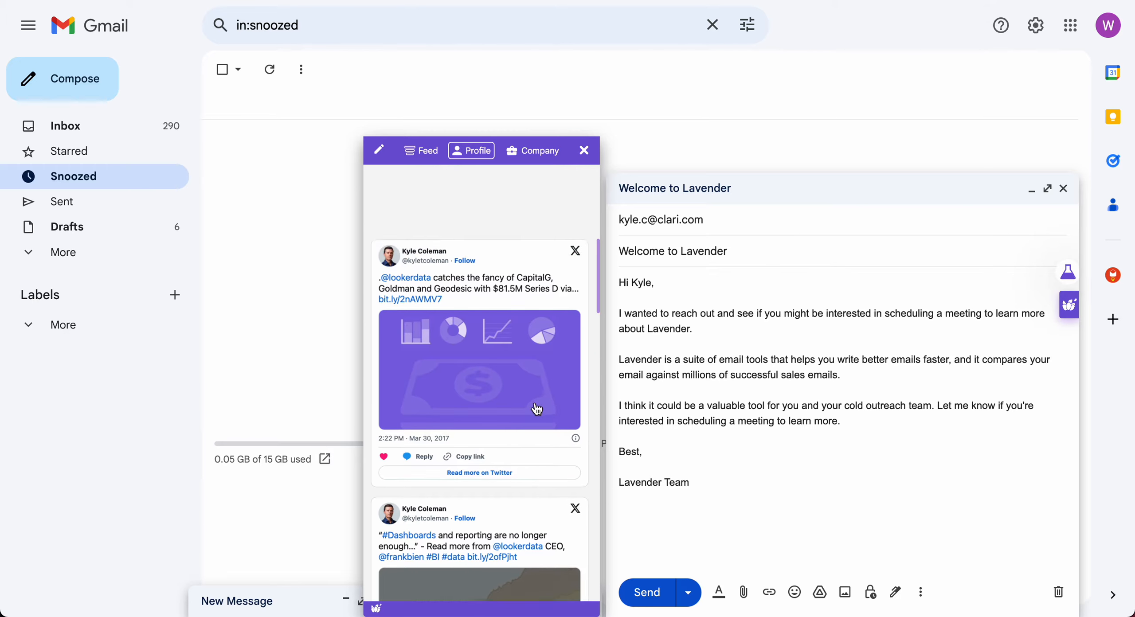
{"action": "scroll", "coordinate": [538, 409], "scroll_direction": "up", "scroll_amount": 9}
{"action": "left_click", "coordinate": [409, 271]}
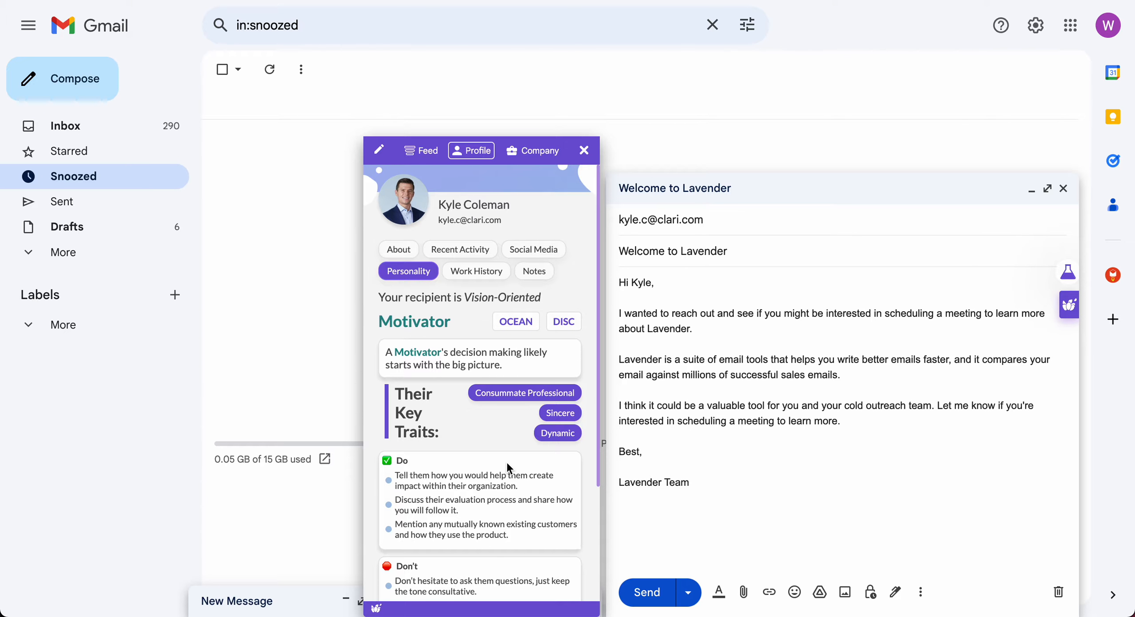
{"action": "scroll", "coordinate": [509, 466], "scroll_direction": "down", "scroll_amount": 3}
{"action": "scroll", "coordinate": [512, 443], "scroll_direction": "up", "scroll_amount": 3}
{"action": "left_click", "coordinate": [492, 277]}
{"action": "scroll", "coordinate": [500, 435], "scroll_direction": "up", "scroll_amount": 1}
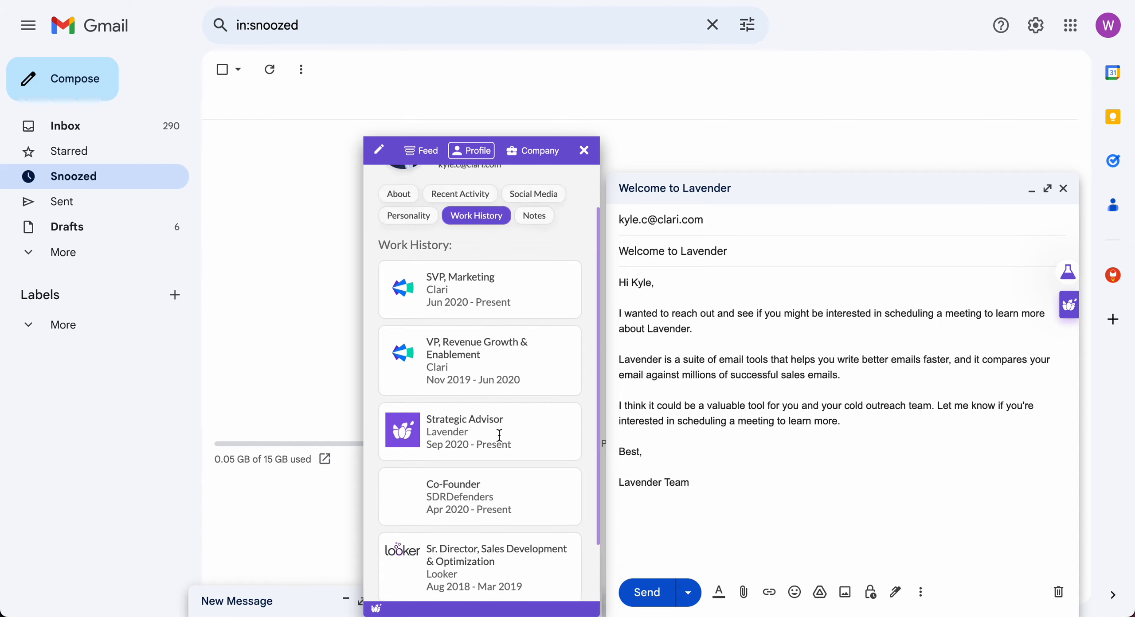
{"action": "left_click", "coordinate": [534, 271]}
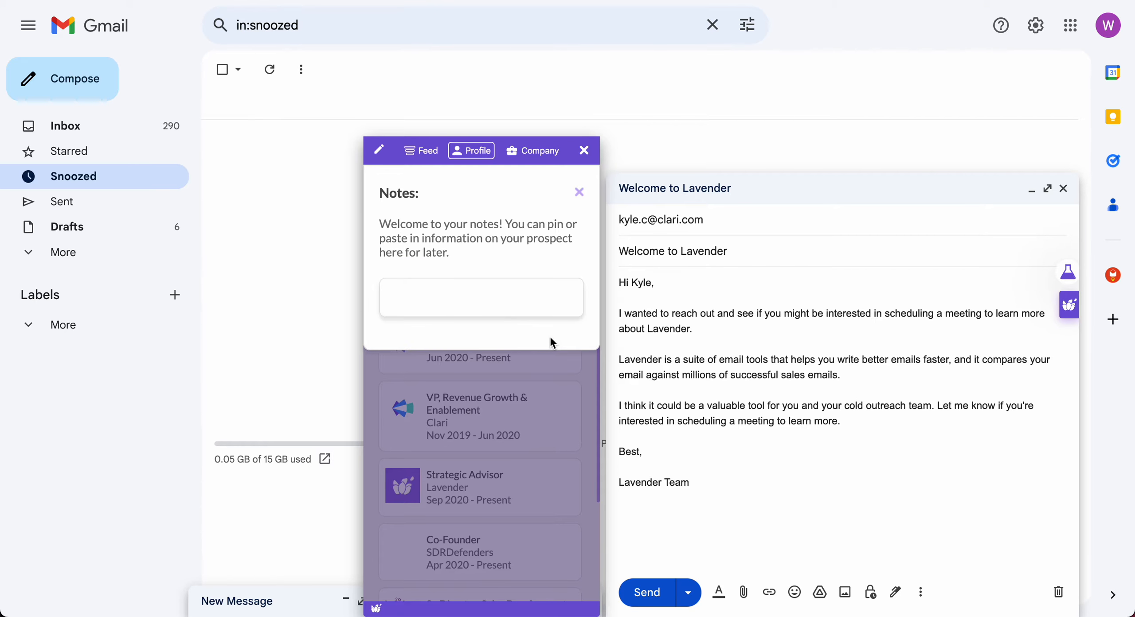
{"action": "left_click", "coordinate": [527, 291]}
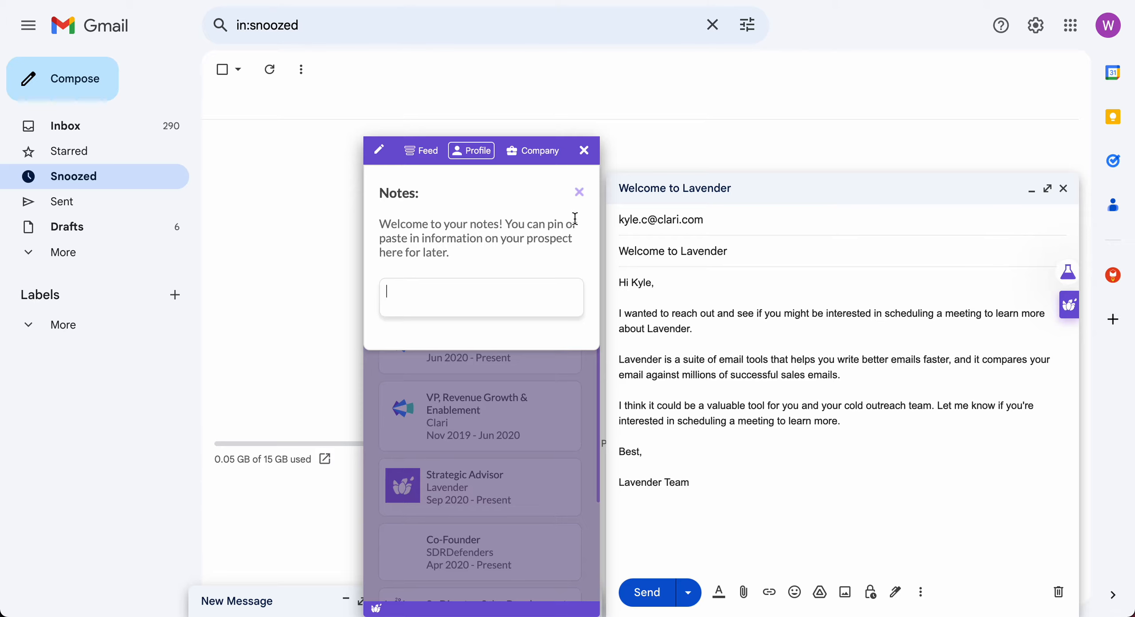
{"action": "left_click", "coordinate": [579, 193]}
{"action": "left_click", "coordinate": [400, 249]}
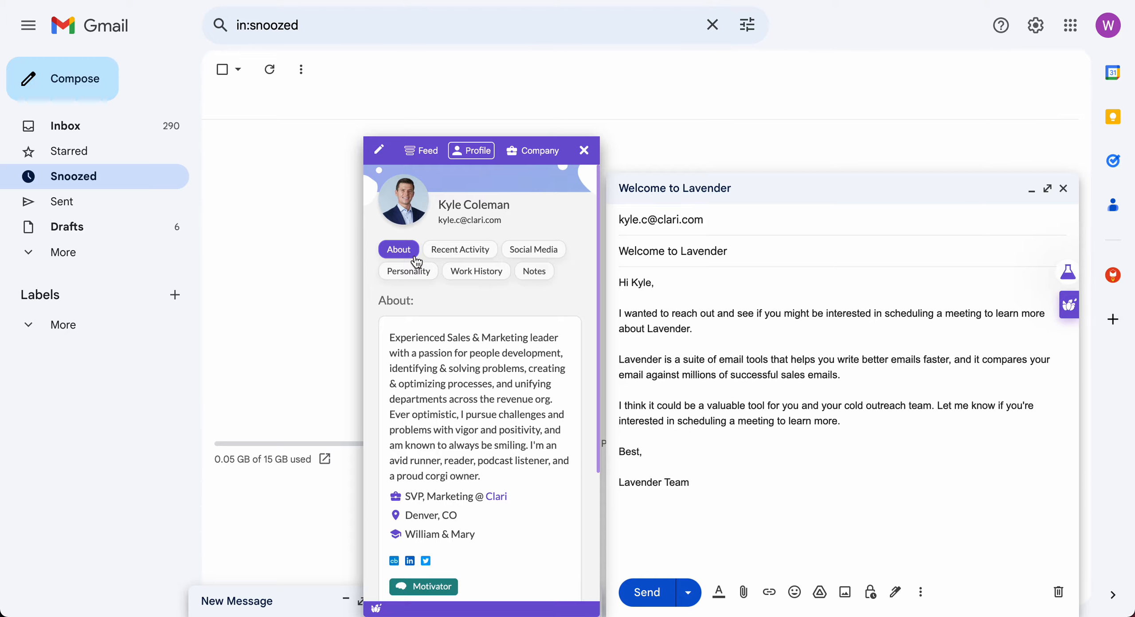
{"action": "left_click", "coordinate": [456, 280]}
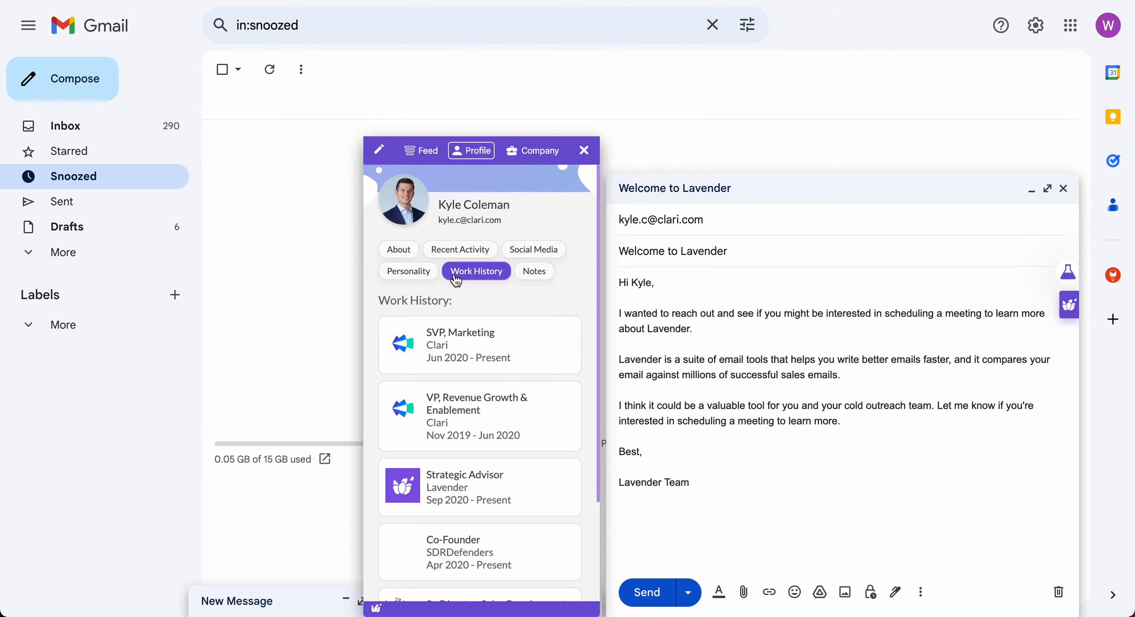
{"action": "left_click", "coordinate": [430, 278]}
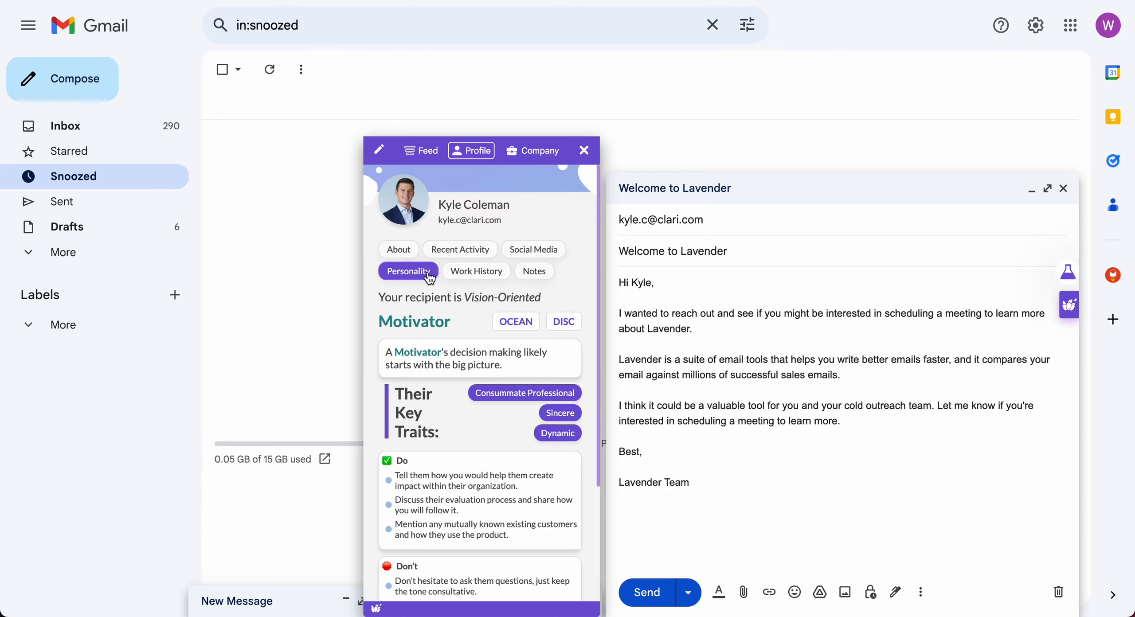
Cycle through the recipient's work history, About, recent activity and social media tabs.
{"action": "left_click", "coordinate": [465, 277]}
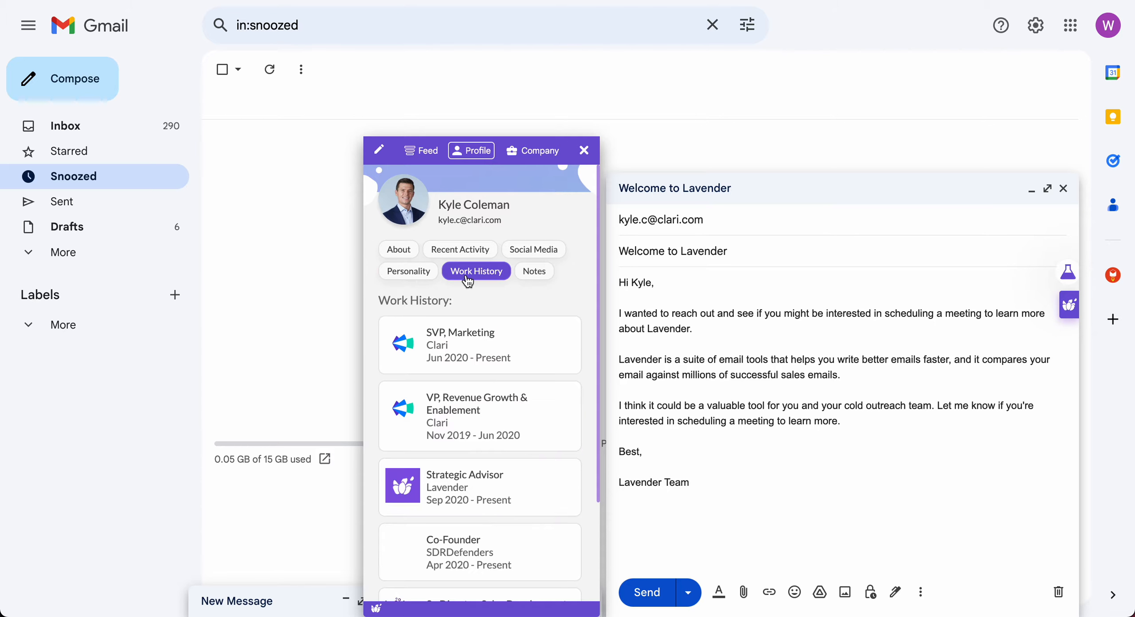
{"action": "left_click", "coordinate": [411, 256]}
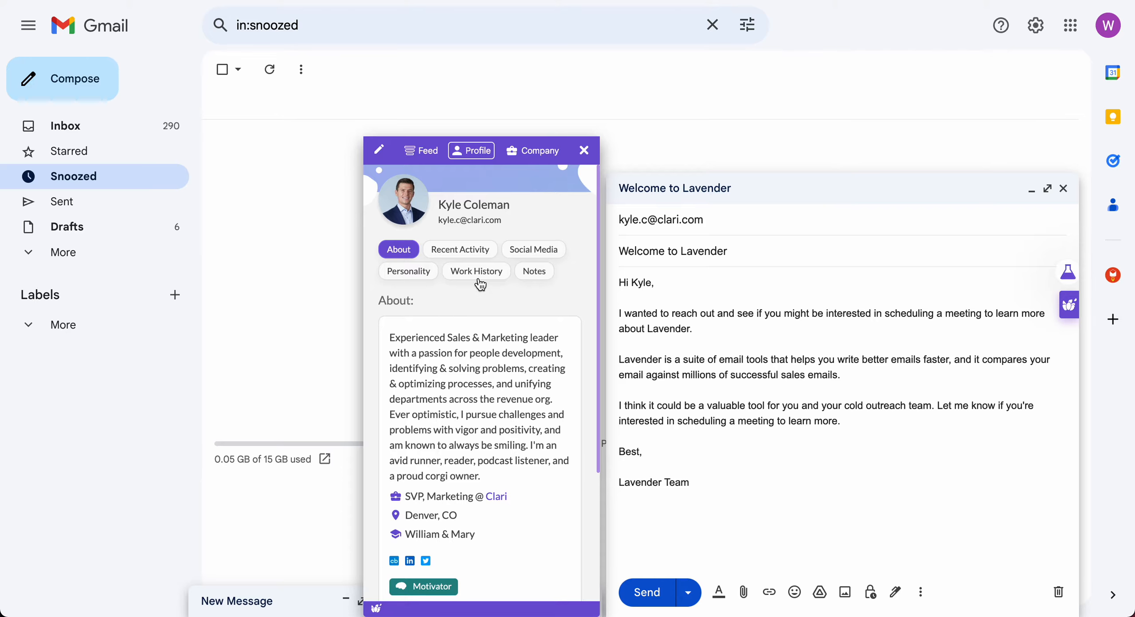
{"action": "left_click", "coordinate": [484, 261]}
{"action": "left_click", "coordinate": [531, 259]}
Check the prospect notes, return to About, and close the profile panel.
{"action": "left_click", "coordinate": [531, 274]}
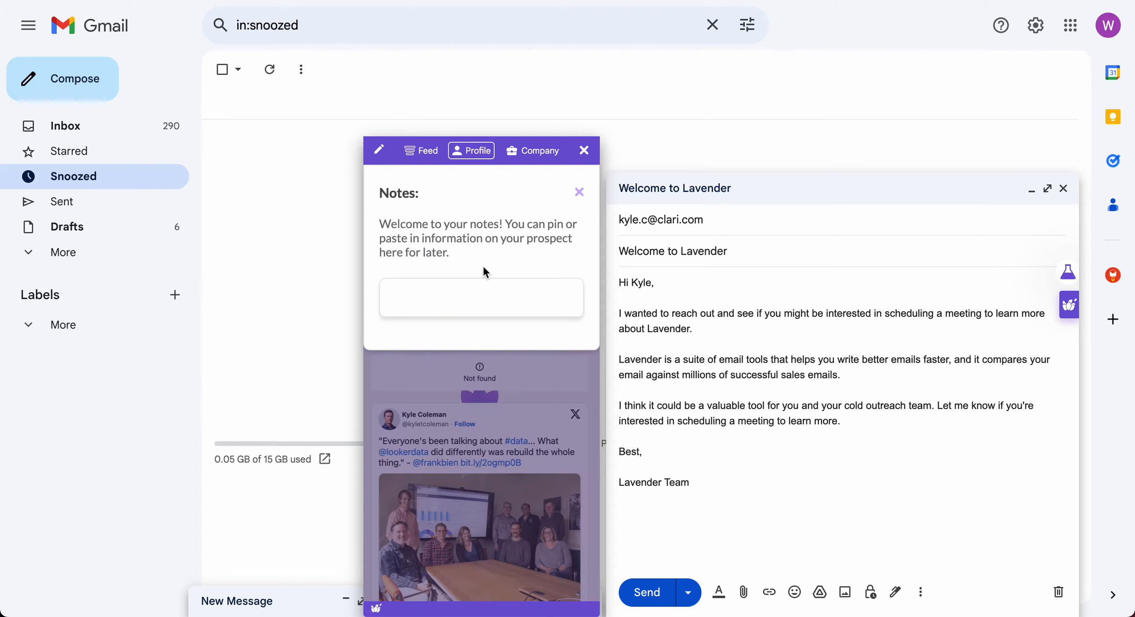
{"action": "left_click", "coordinate": [582, 191]}
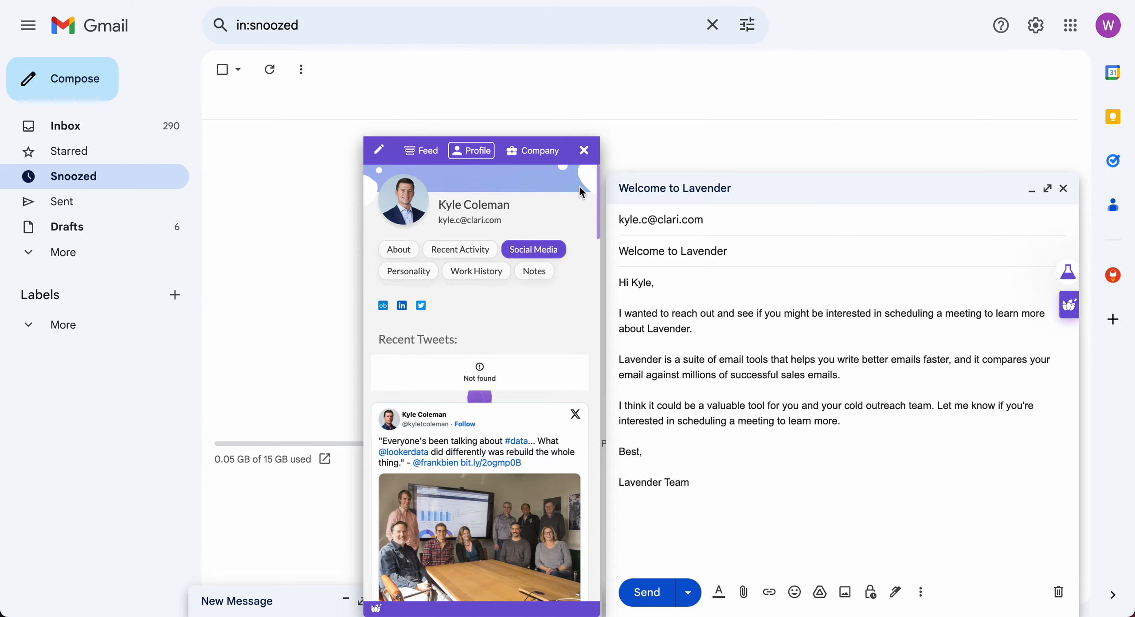
{"action": "left_click", "coordinate": [420, 258]}
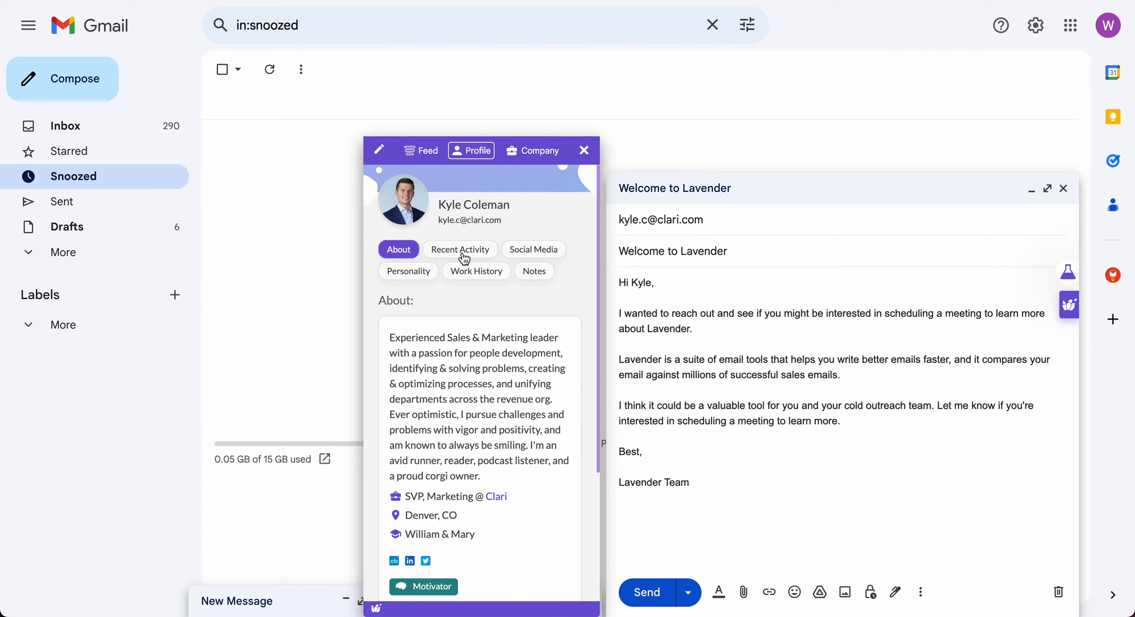
{"action": "left_click", "coordinate": [585, 151]}
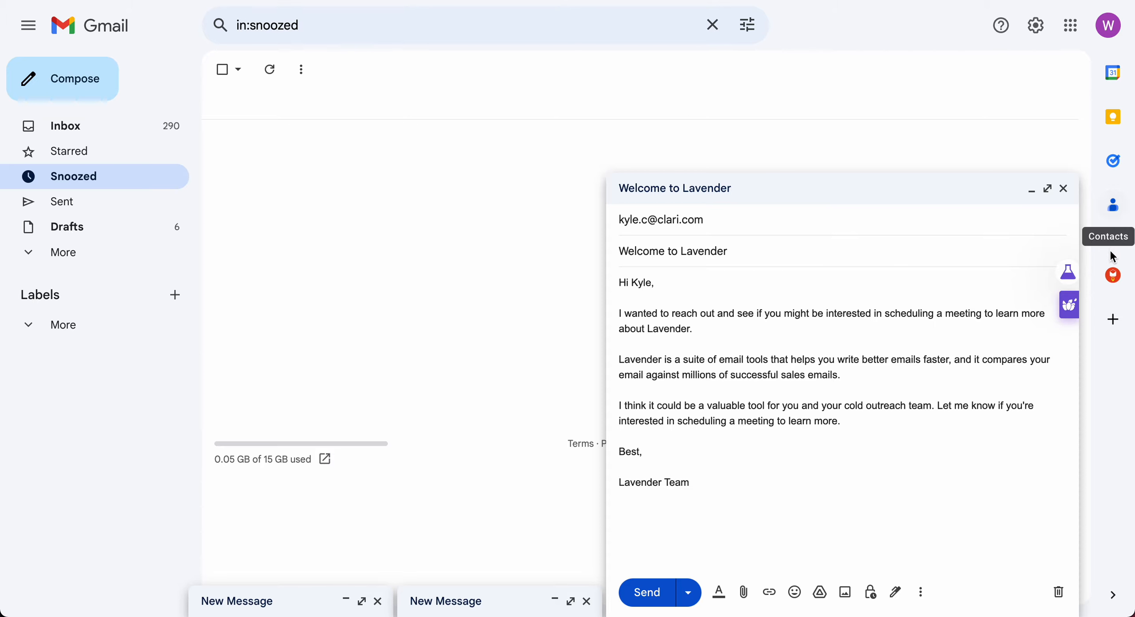
{"action": "mouse_move", "coordinate": [1075, 306]}
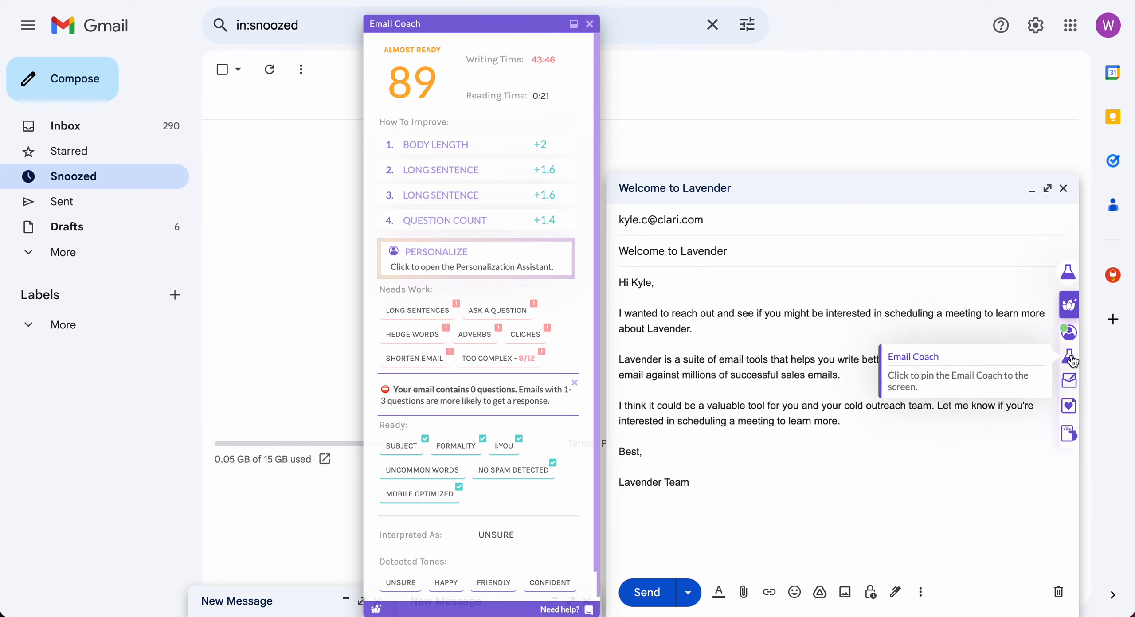
Pin the Email Coach and inspect its 89 score, writing time and 0:21 reading time.
{"action": "left_click", "coordinate": [1072, 359]}
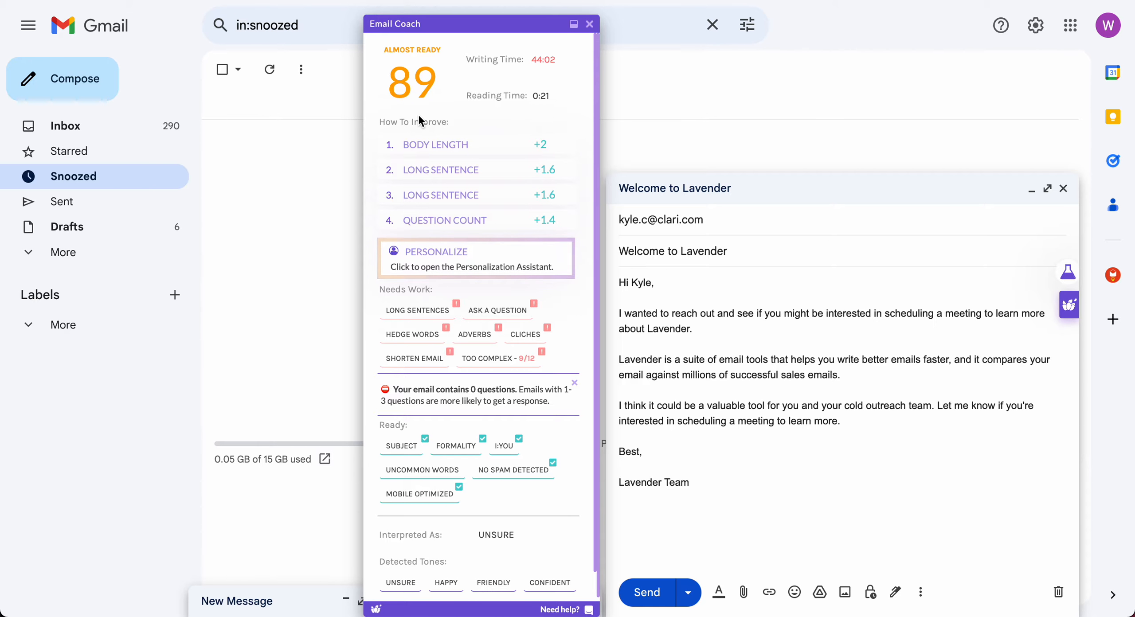
{"action": "left_click_drag", "start_coordinate": [474, 59], "coordinate": [568, 66]}
{"action": "left_click", "coordinate": [544, 63]}
{"action": "left_click_drag", "start_coordinate": [533, 59], "coordinate": [602, 109]}
{"action": "left_click", "coordinate": [550, 72]}
{"action": "left_click_drag", "start_coordinate": [533, 98], "coordinate": [560, 99]}
{"action": "left_click", "coordinate": [564, 83]}
Skim the Body Length and Long Sentence tips, then underline all long sentences in the draft.
{"action": "left_click", "coordinate": [477, 146]}
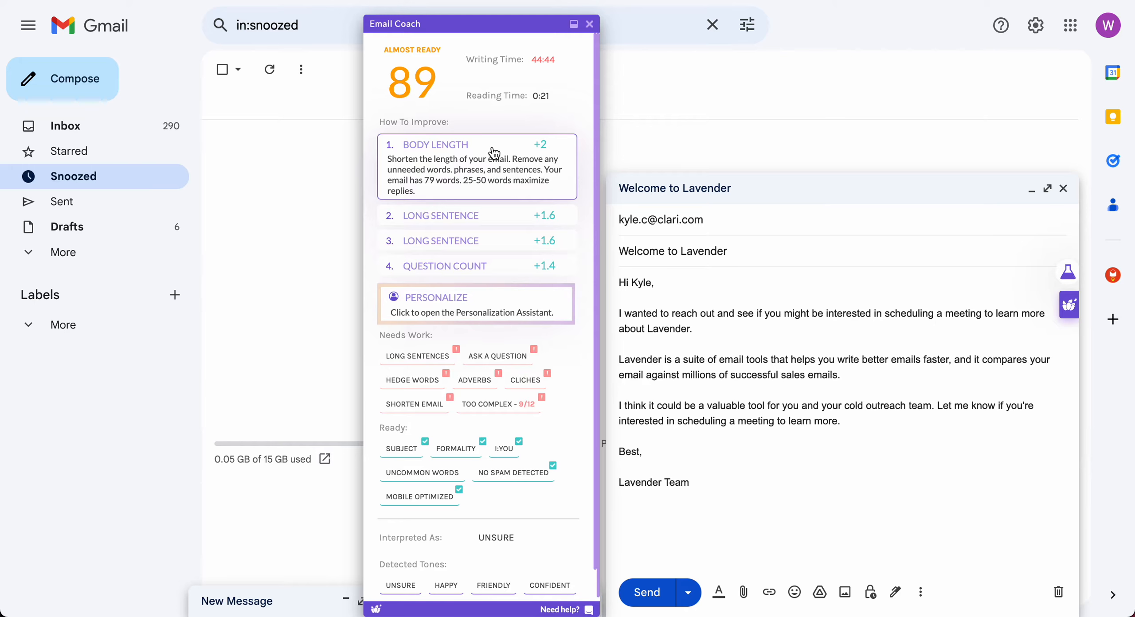
{"action": "left_click", "coordinate": [493, 147]}
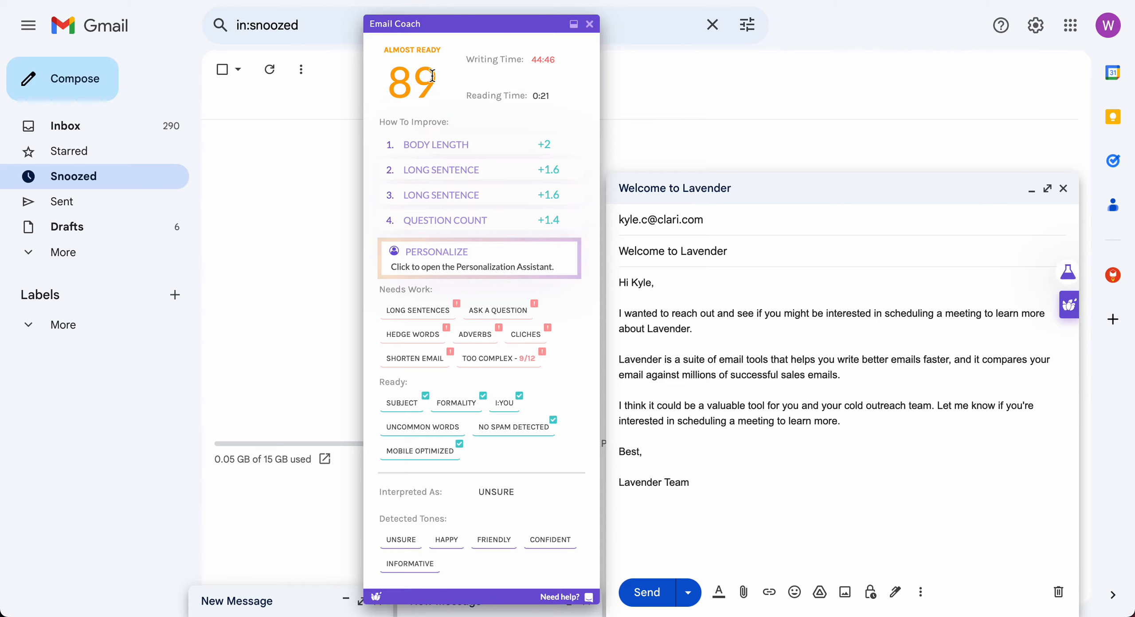
{"action": "left_click", "coordinate": [505, 173]}
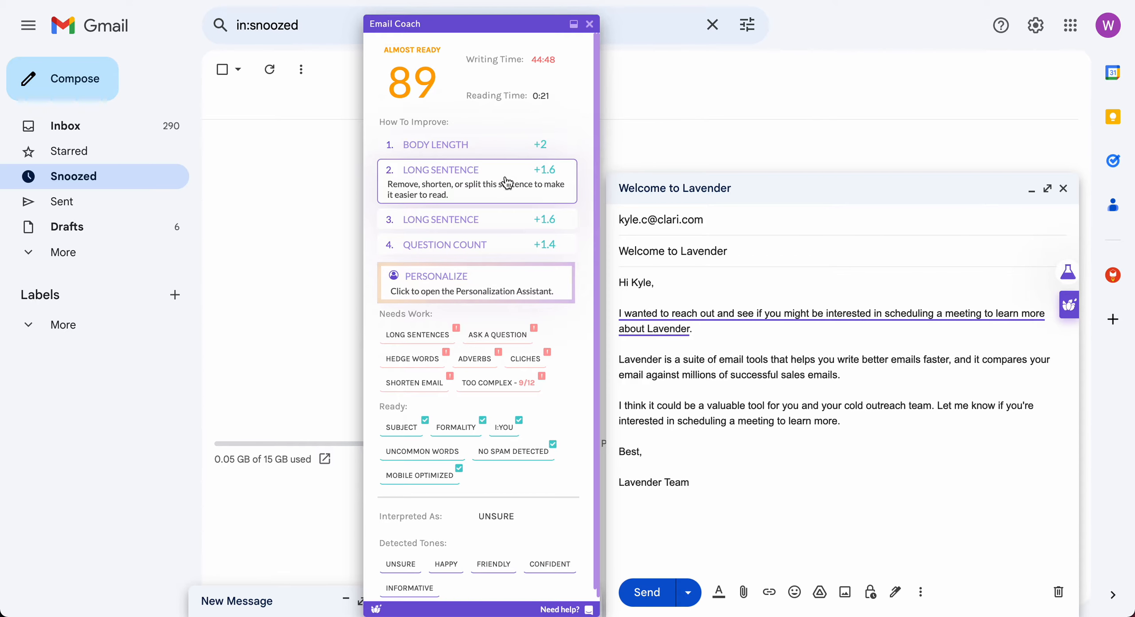
{"action": "left_click", "coordinate": [508, 179]}
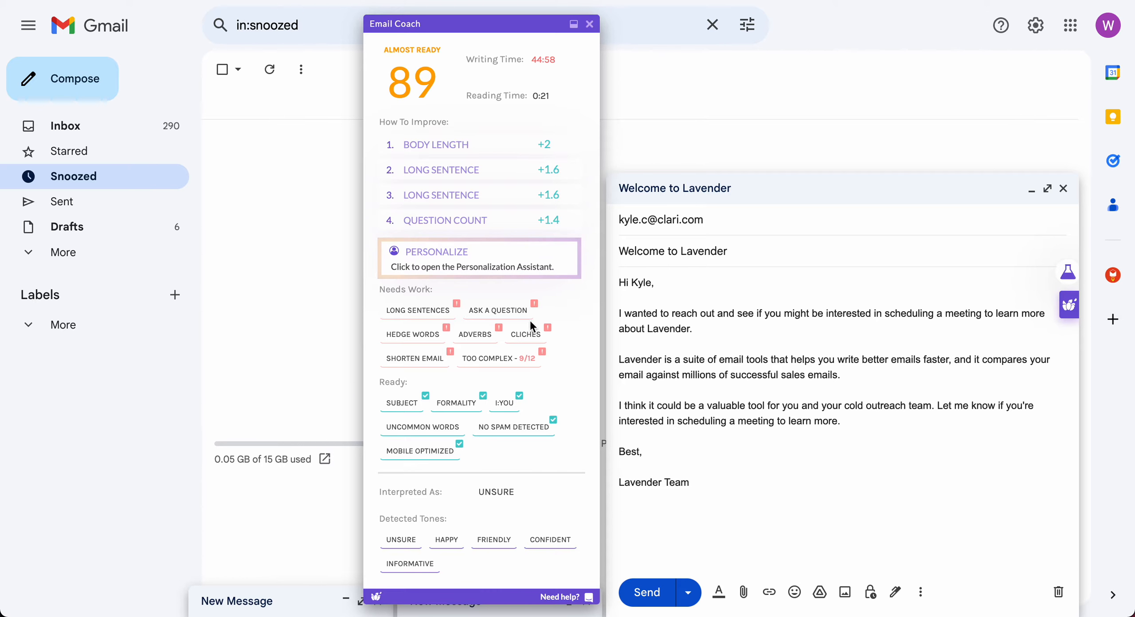
{"action": "left_click", "coordinate": [428, 314]}
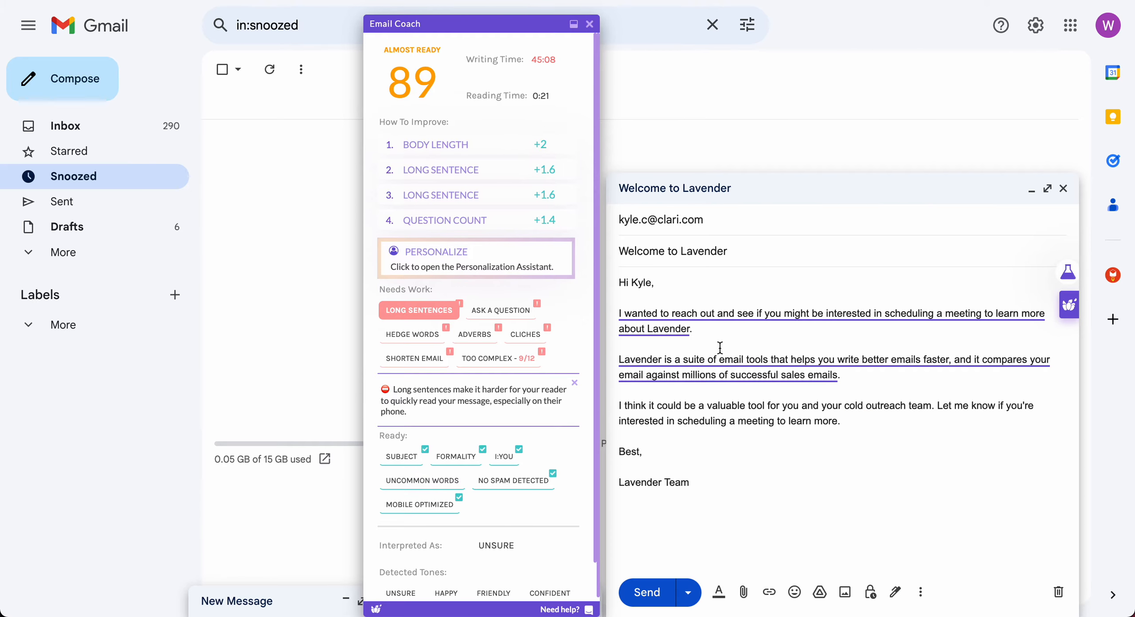
Replace the second sentence with Shorten Ver. 2 about analyzing emails against successful sales emails.
{"action": "mouse_move", "coordinate": [717, 314]}
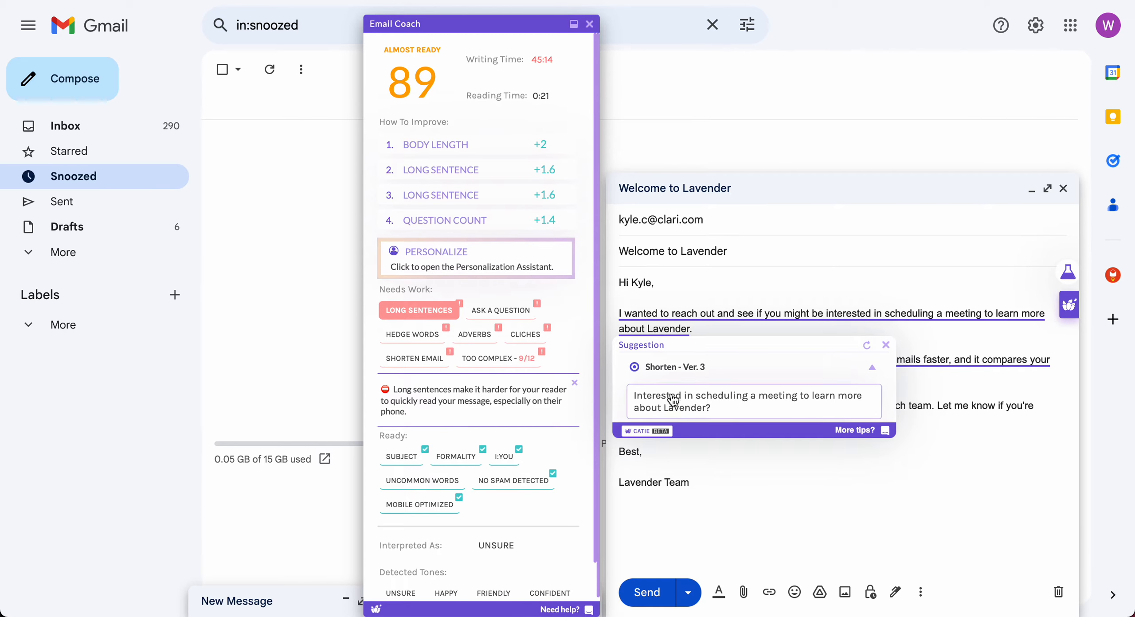
{"action": "mouse_move", "coordinate": [748, 376]}
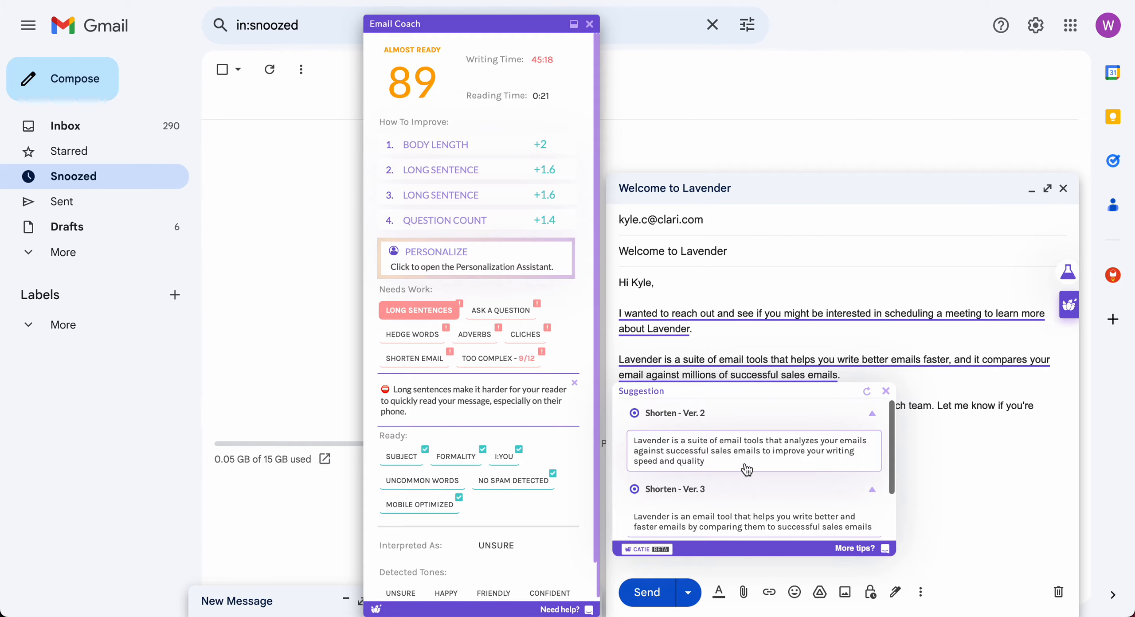
{"action": "scroll", "coordinate": [747, 470], "scroll_direction": "down", "scroll_amount": 3}
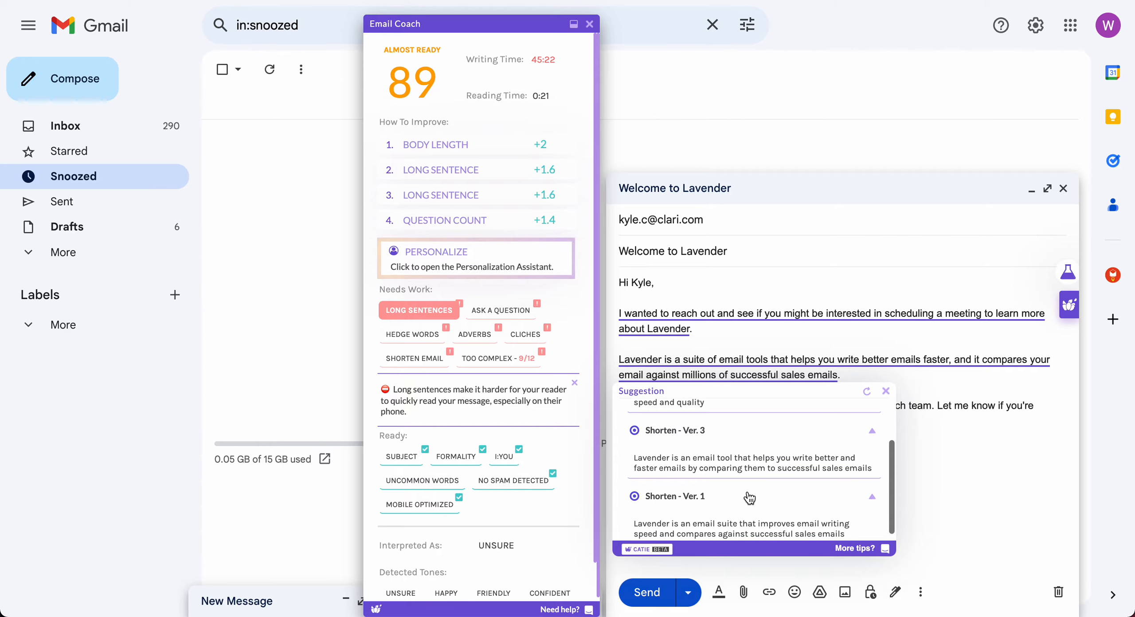
{"action": "scroll", "coordinate": [749, 497], "scroll_direction": "up", "scroll_amount": 2}
{"action": "scroll", "coordinate": [750, 497], "scroll_direction": "up", "scroll_amount": 2}
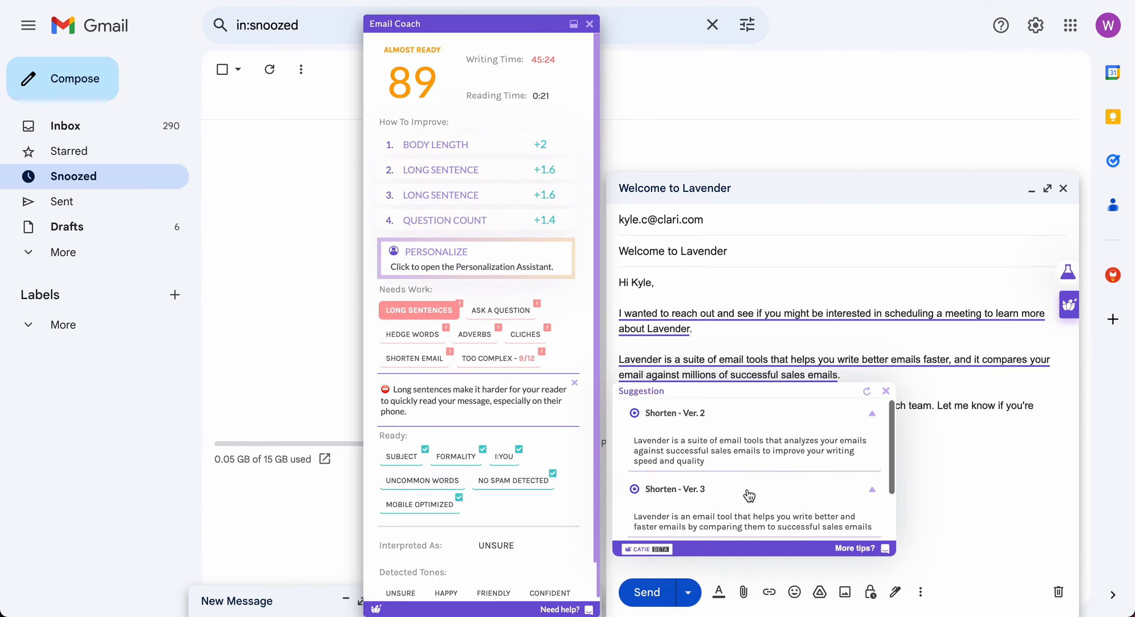
{"action": "left_click", "coordinate": [754, 457]}
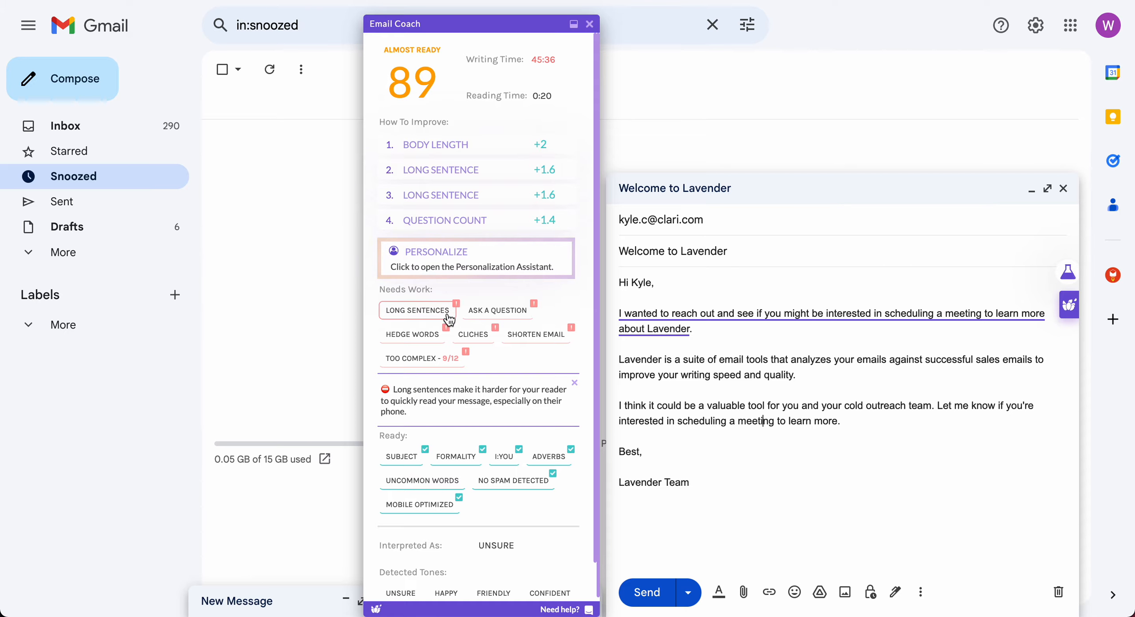
Swap the opening sentence's closing period for a question mark, raising the score to 90.
{"action": "left_click", "coordinate": [785, 391]}
{"action": "left_click", "coordinate": [482, 314]}
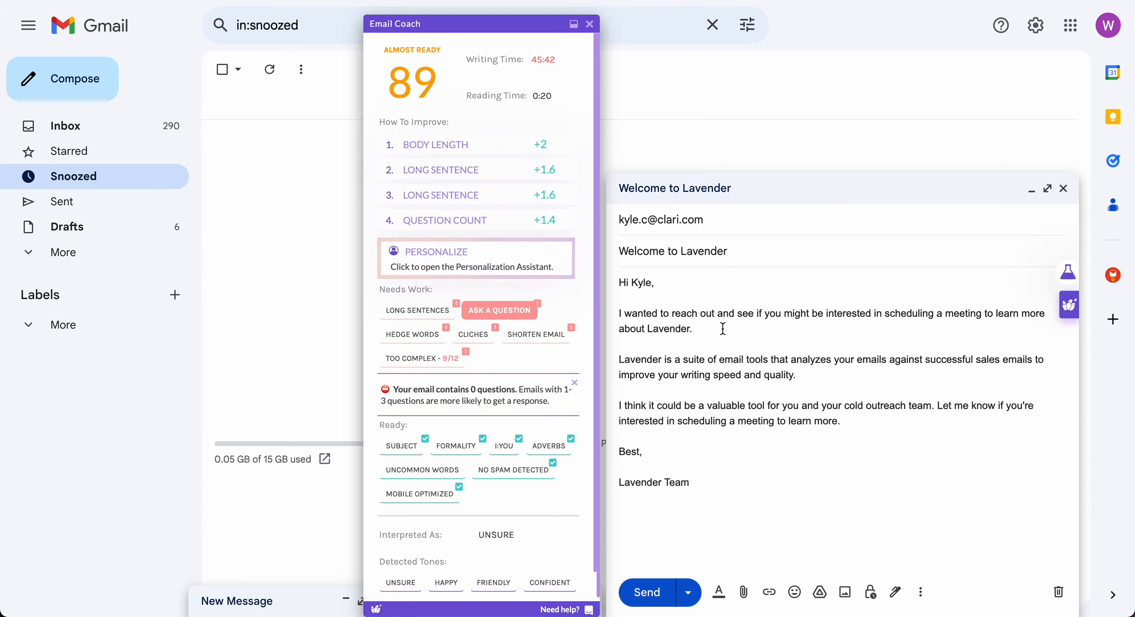
{"action": "left_click", "coordinate": [708, 333]}
{"action": "key", "text": "BackSpace"}
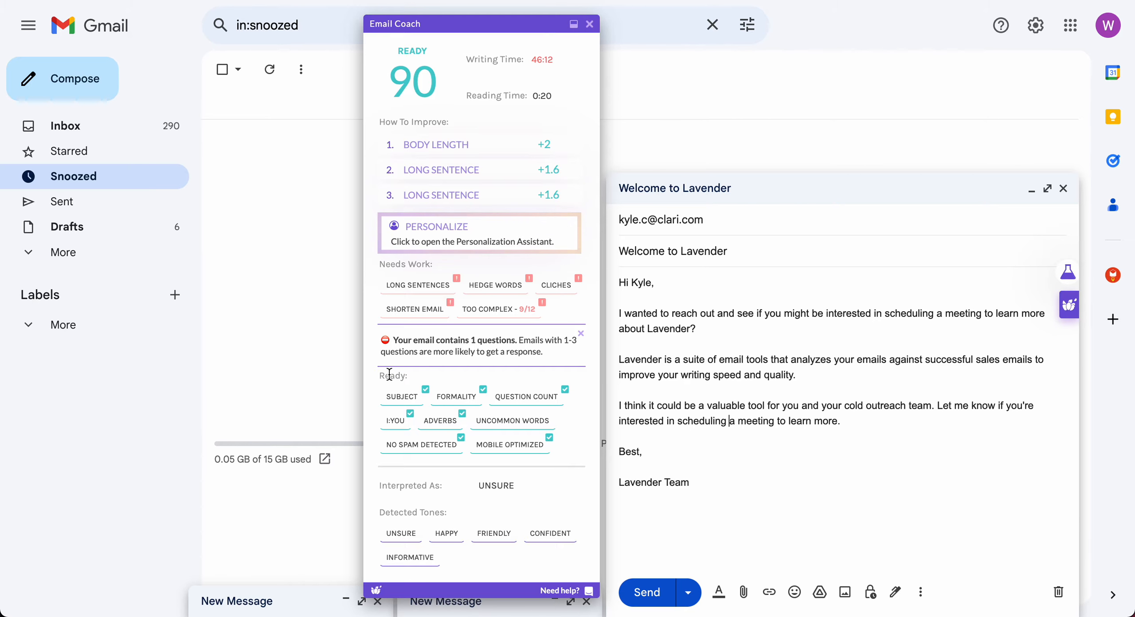
Read the Subject, No Spam Detected and Uncommon Words notes, and inspect the Unsure tone.
{"action": "left_click", "coordinate": [412, 398]}
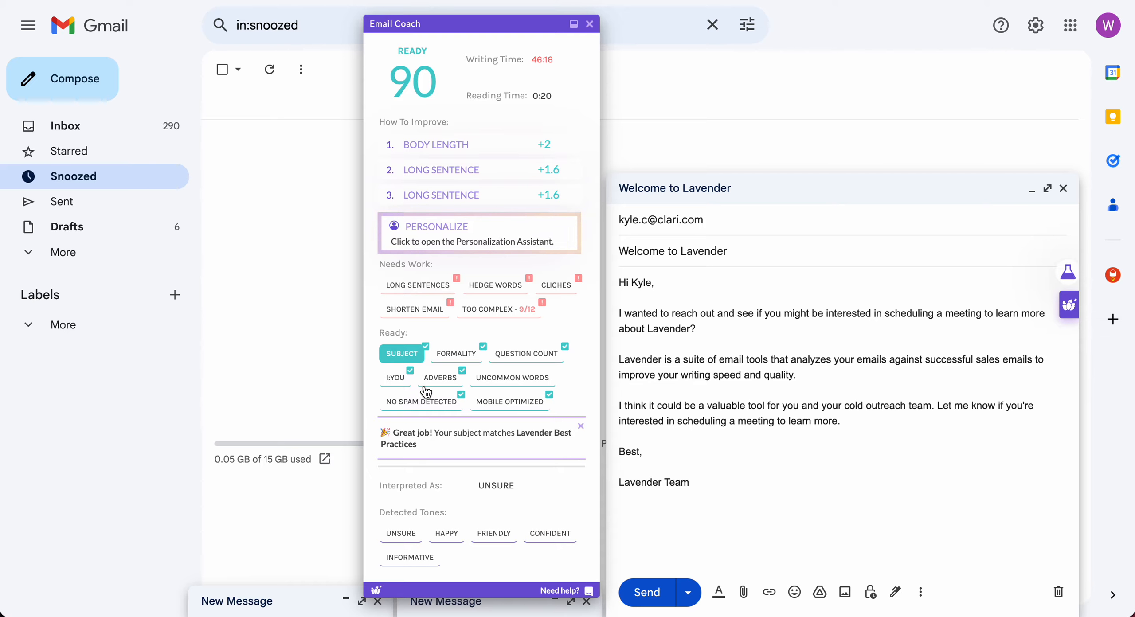
{"action": "left_click", "coordinate": [440, 404]}
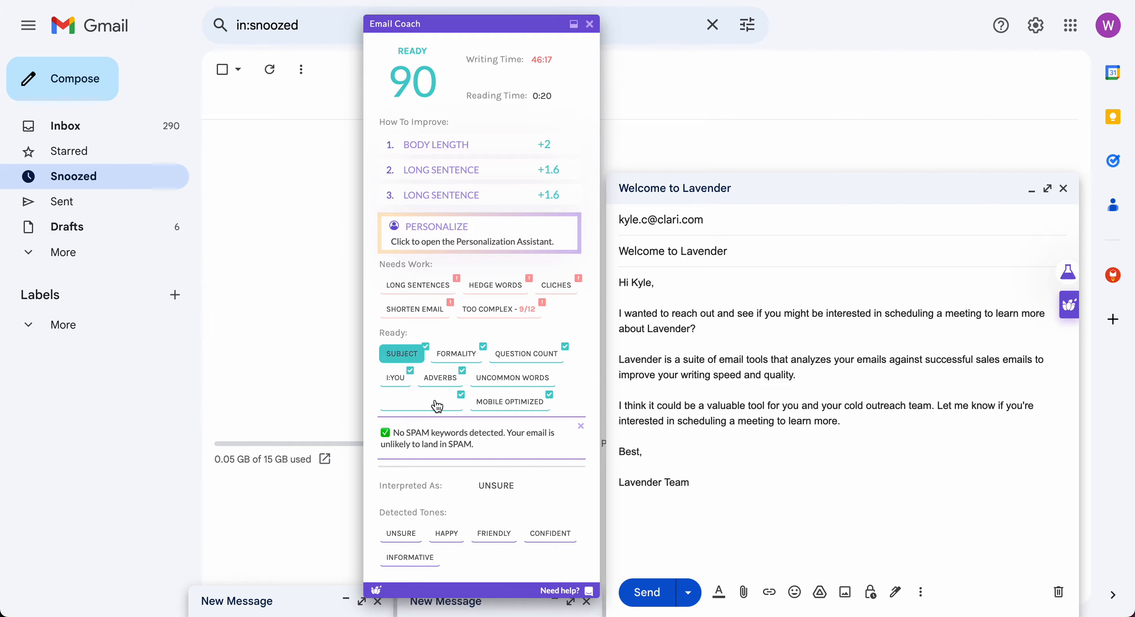
{"action": "left_click", "coordinate": [505, 386]}
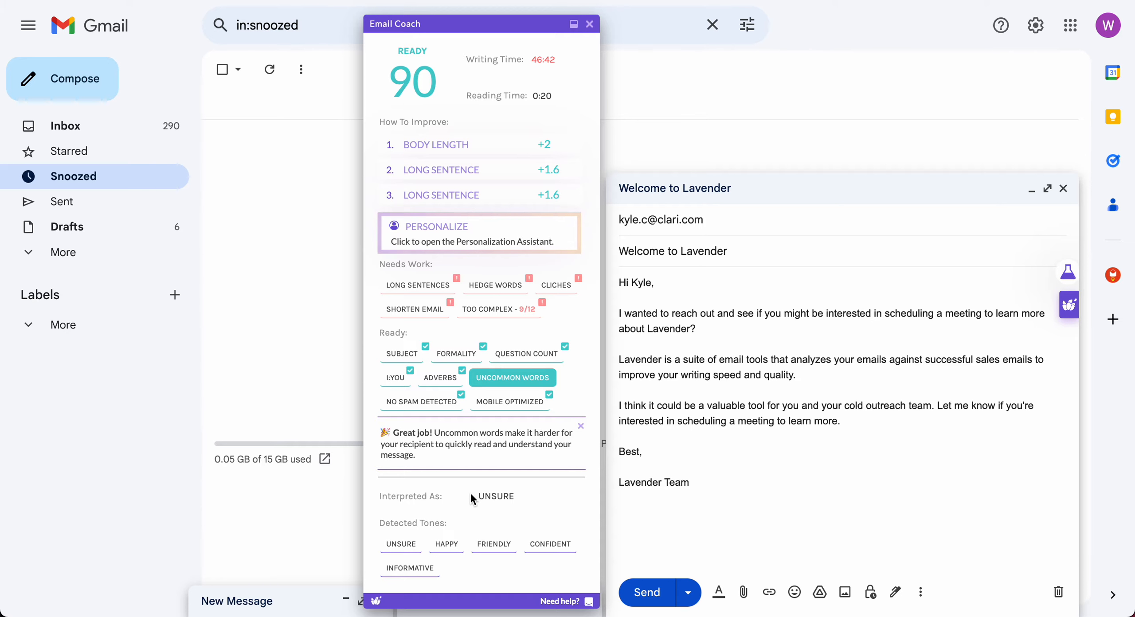
{"action": "left_click_drag", "start_coordinate": [470, 493], "coordinate": [514, 495]}
{"action": "left_click", "coordinate": [502, 498]}
{"action": "mouse_move", "coordinate": [1072, 306]}
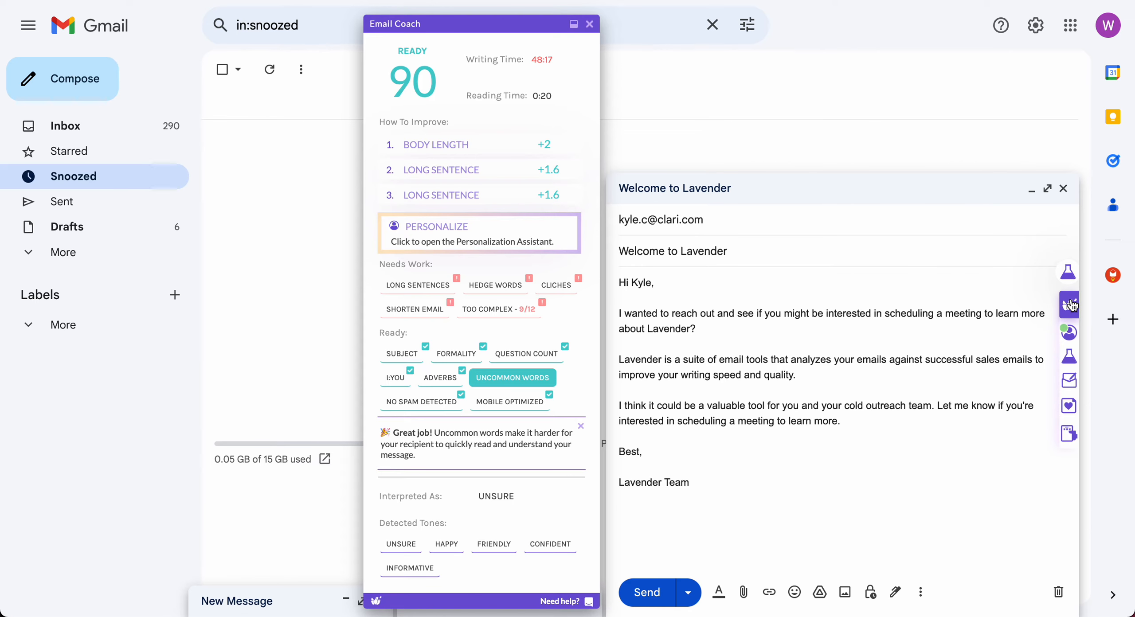
{"action": "left_click", "coordinate": [1070, 435]}
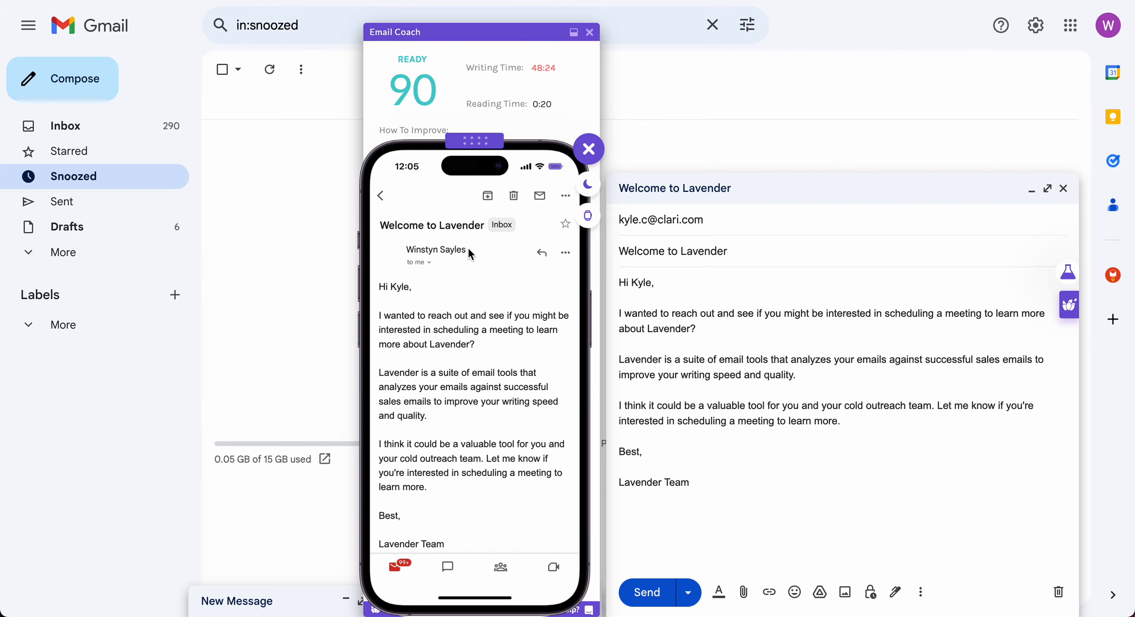
{"action": "left_click_drag", "start_coordinate": [486, 144], "coordinate": [492, 123]}
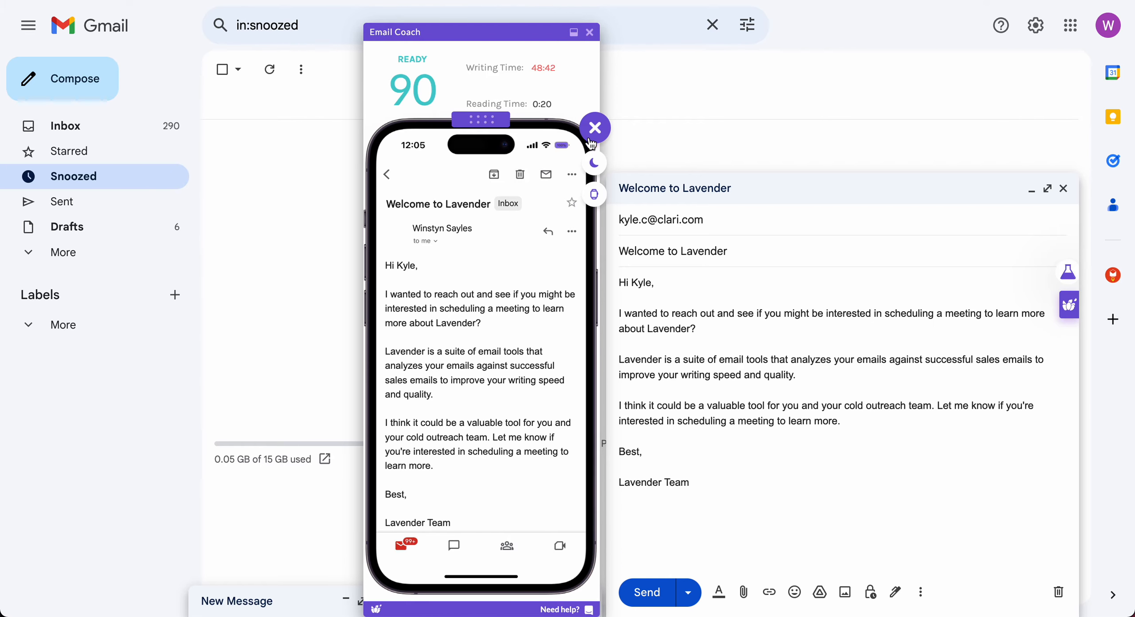
{"action": "left_click", "coordinate": [594, 165]}
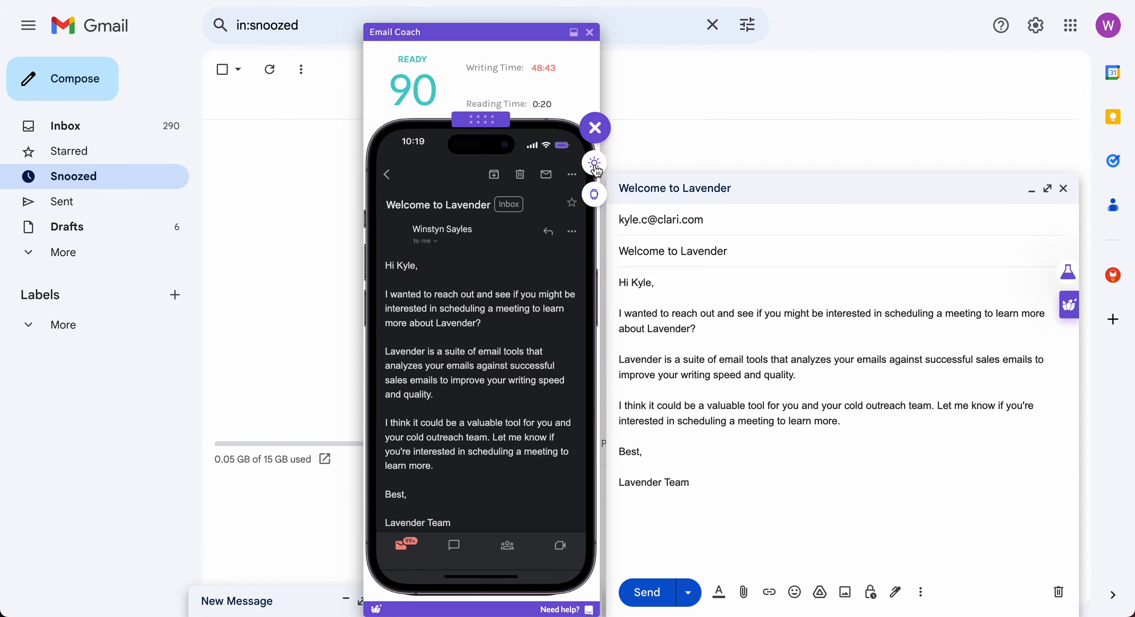
{"action": "left_click", "coordinate": [595, 195]}
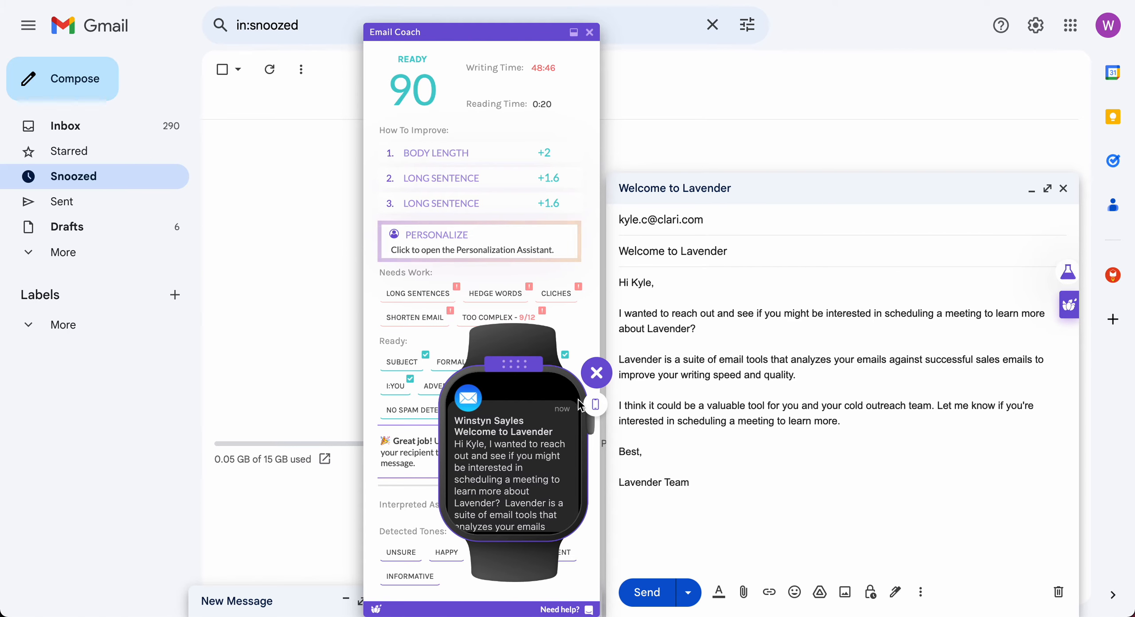
{"action": "left_click", "coordinate": [600, 383]}
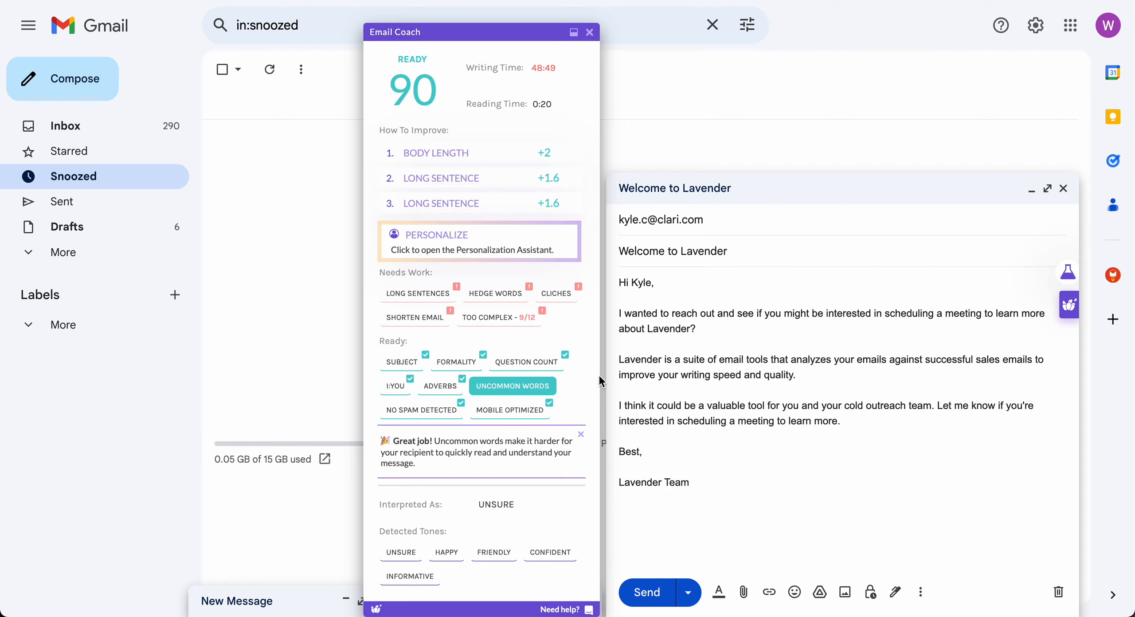
Minimize the Welcome draft, open the meet-this-week follow-up, and pin Email Coach showing 91.
{"action": "left_click", "coordinate": [590, 32]}
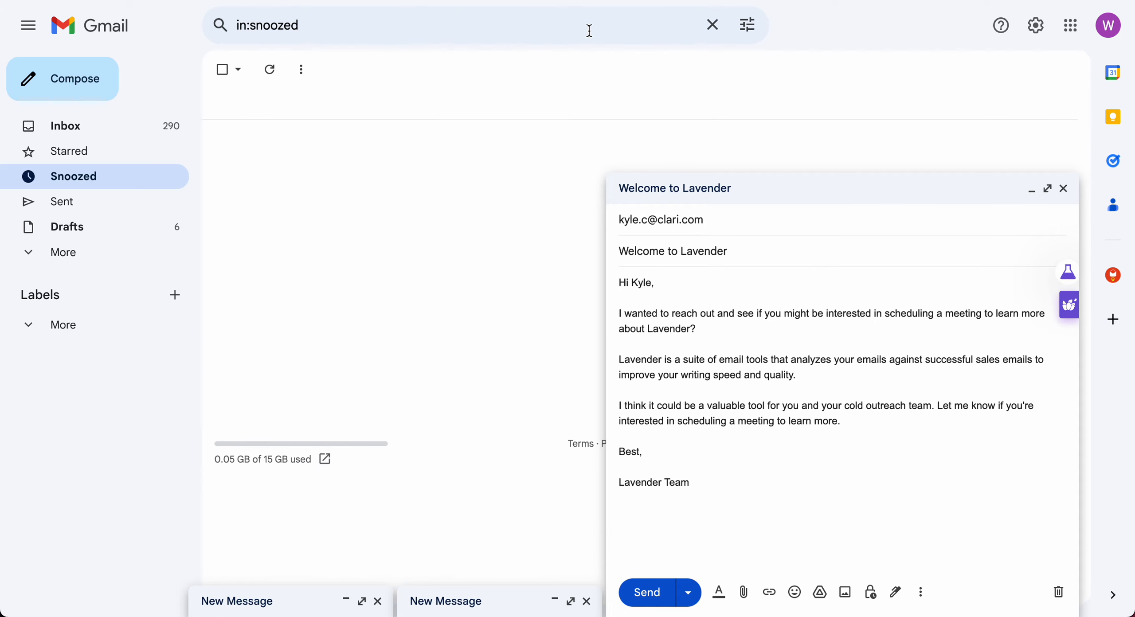
{"action": "left_click", "coordinate": [846, 193]}
{"action": "left_click", "coordinate": [784, 604]}
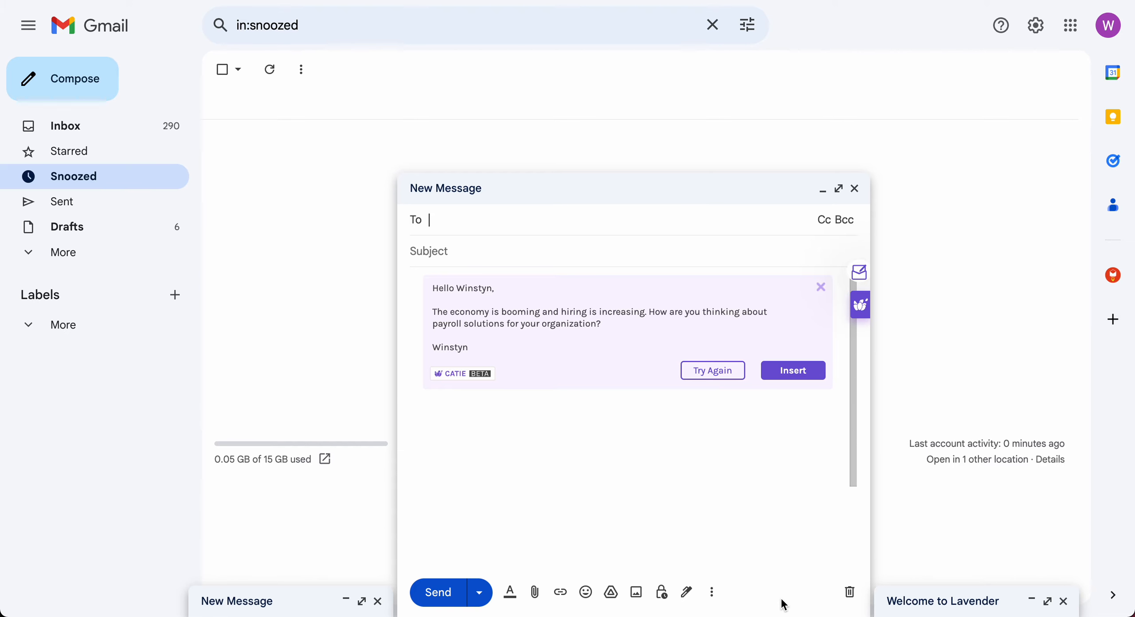
{"action": "left_click", "coordinate": [729, 191]}
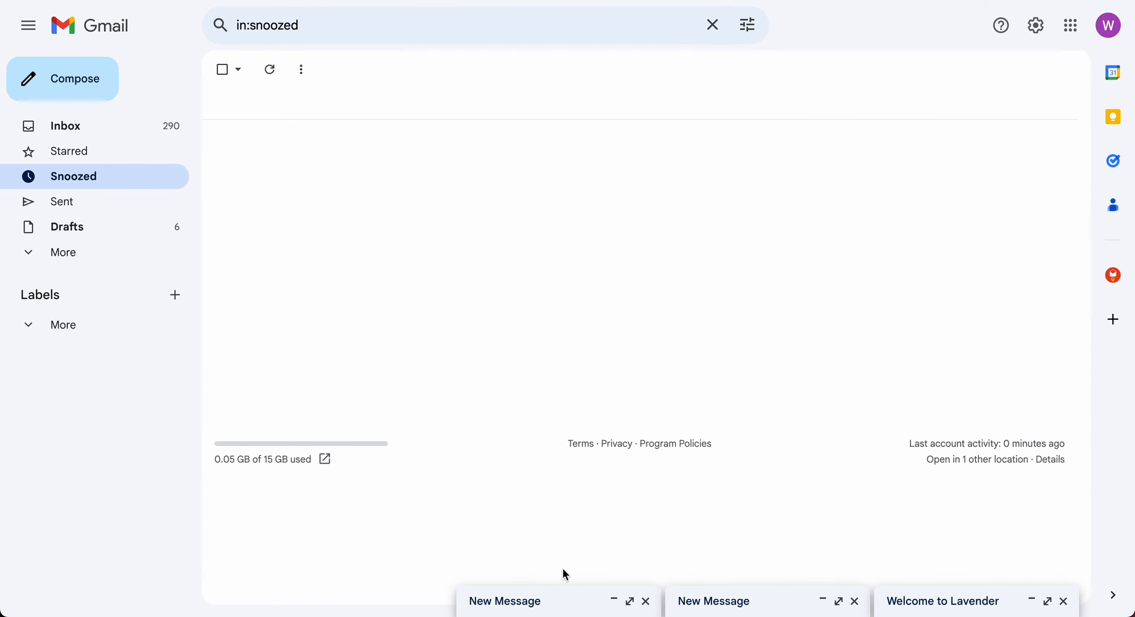
{"action": "left_click", "coordinate": [561, 601]}
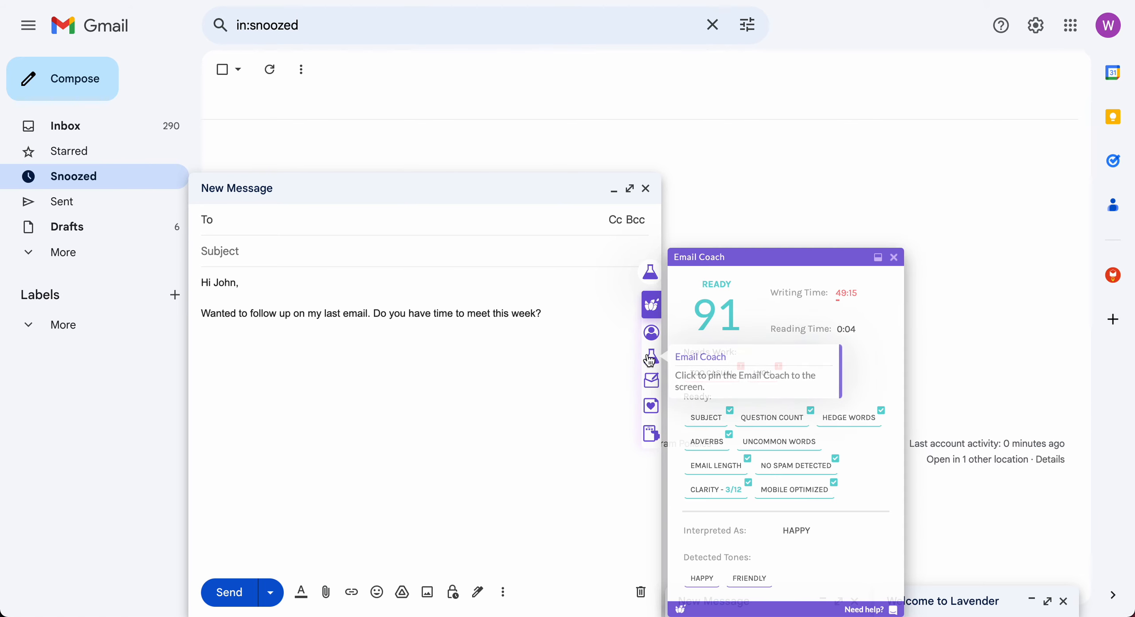
{"action": "left_click", "coordinate": [650, 362]}
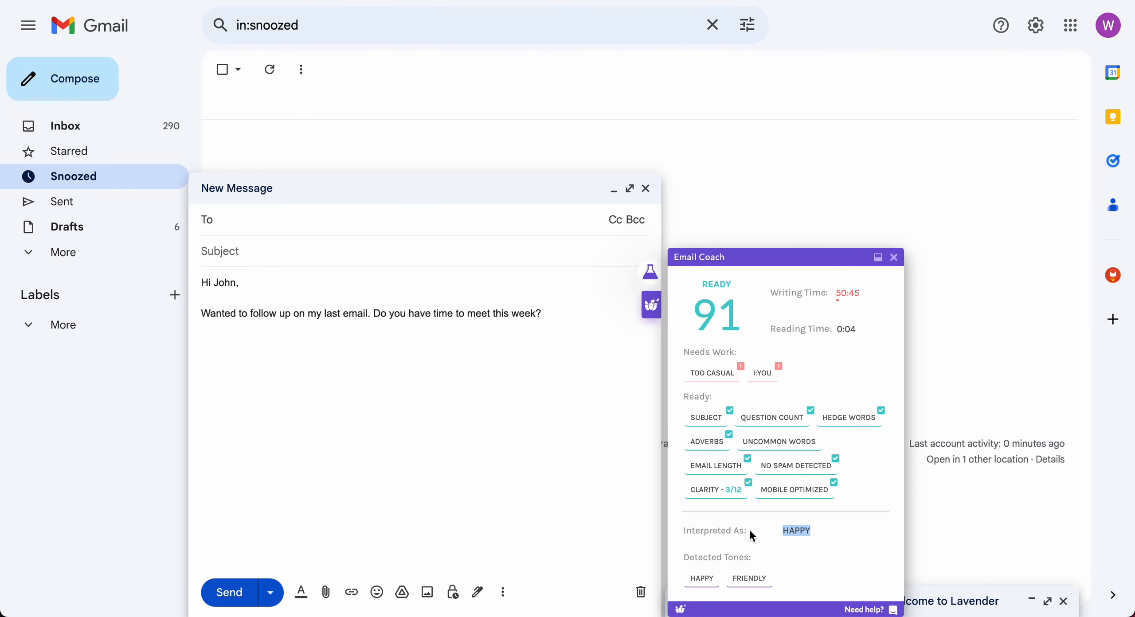
{"action": "left_click_drag", "start_coordinate": [750, 531], "coordinate": [699, 530]}
{"action": "left_click", "coordinate": [794, 532]}
{"action": "double_click", "coordinate": [787, 535]}
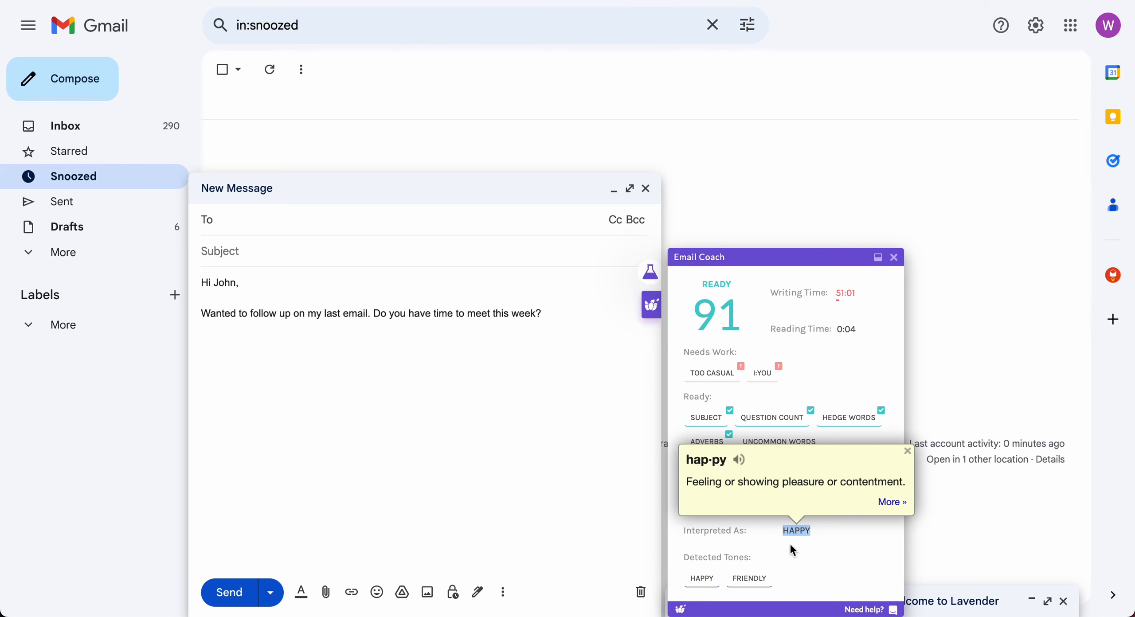
{"action": "left_click", "coordinate": [794, 544]}
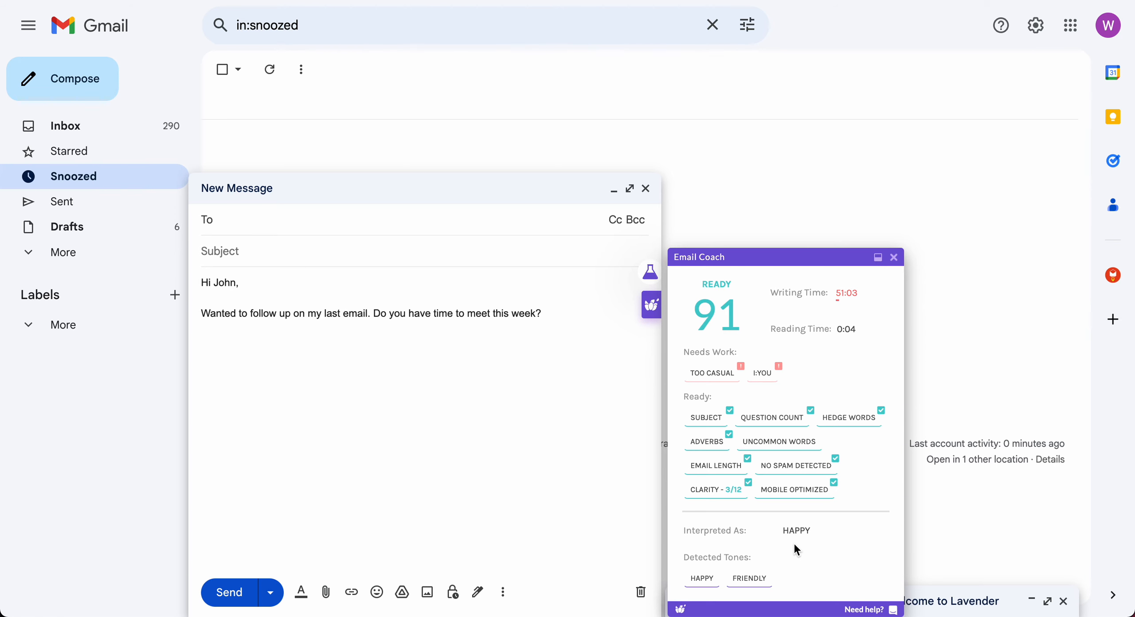